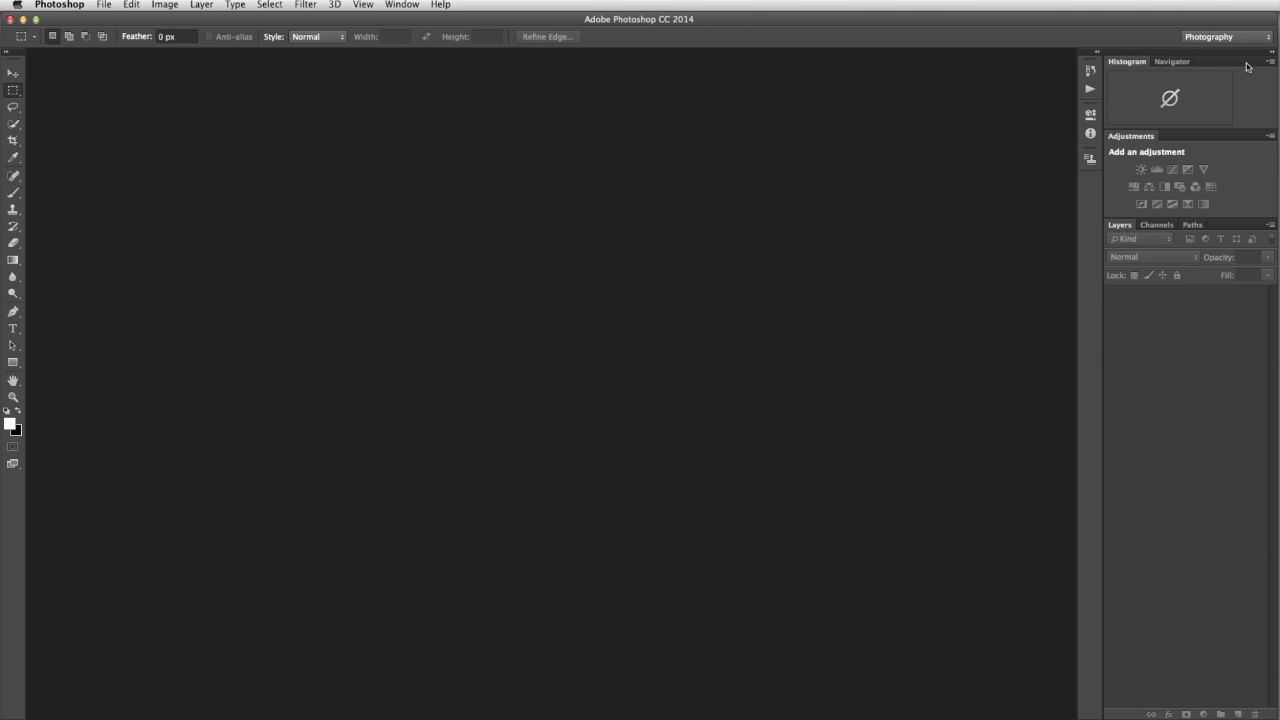
# Switch to the Motion workspace and add the A003_C010 Tracks, IMG_4150.MOV and IMG_4154.MOV clips to the timeline's video track.
pyautogui.click(1217, 39)
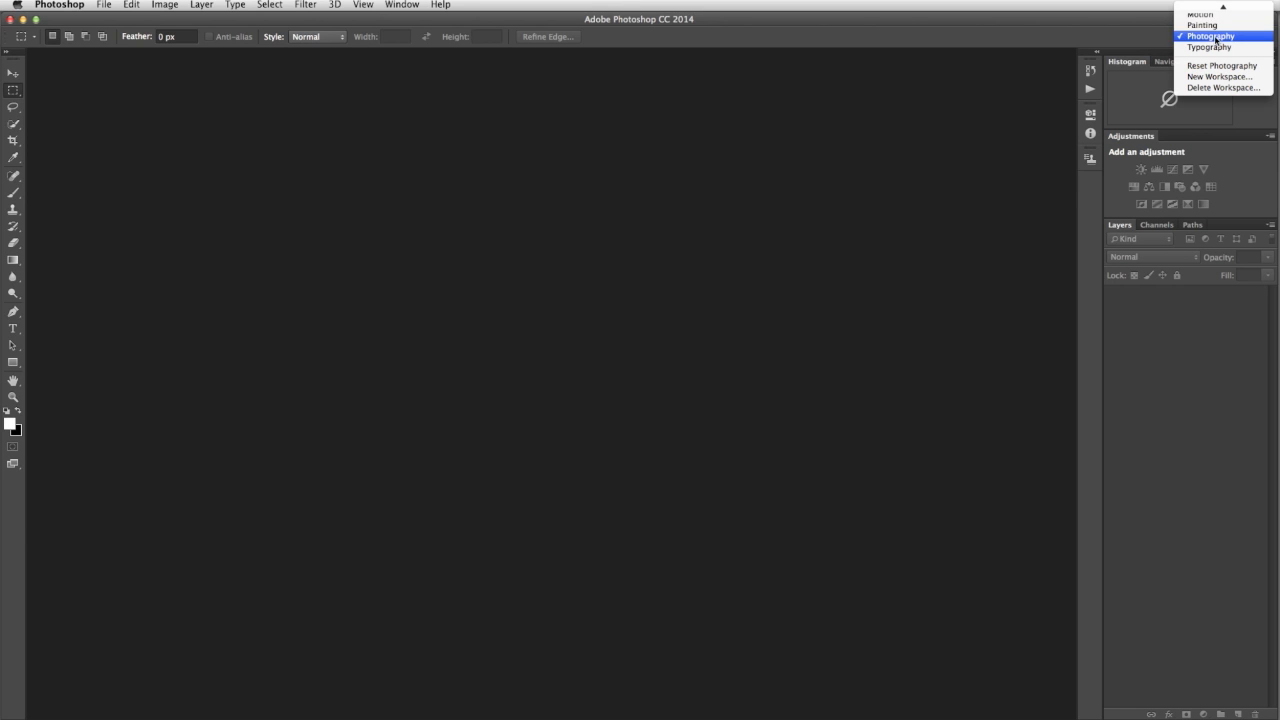
pyautogui.click(1208, 15)
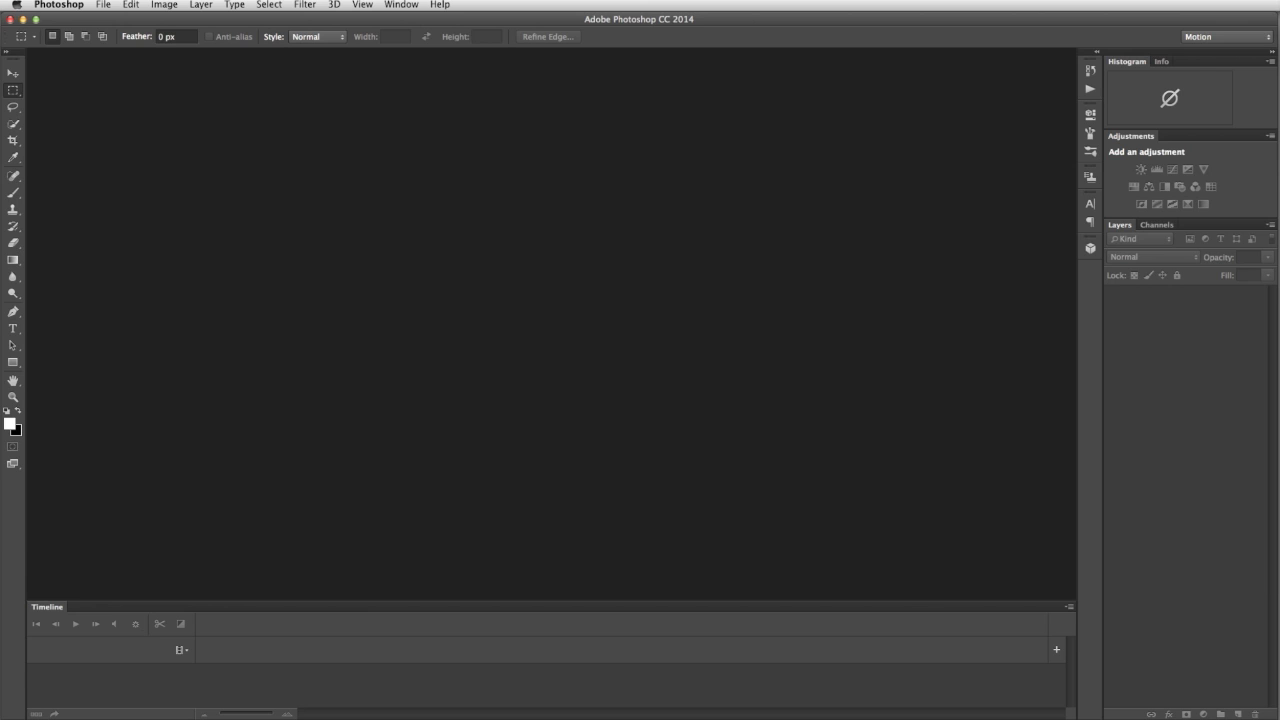
pyautogui.click(182, 651)
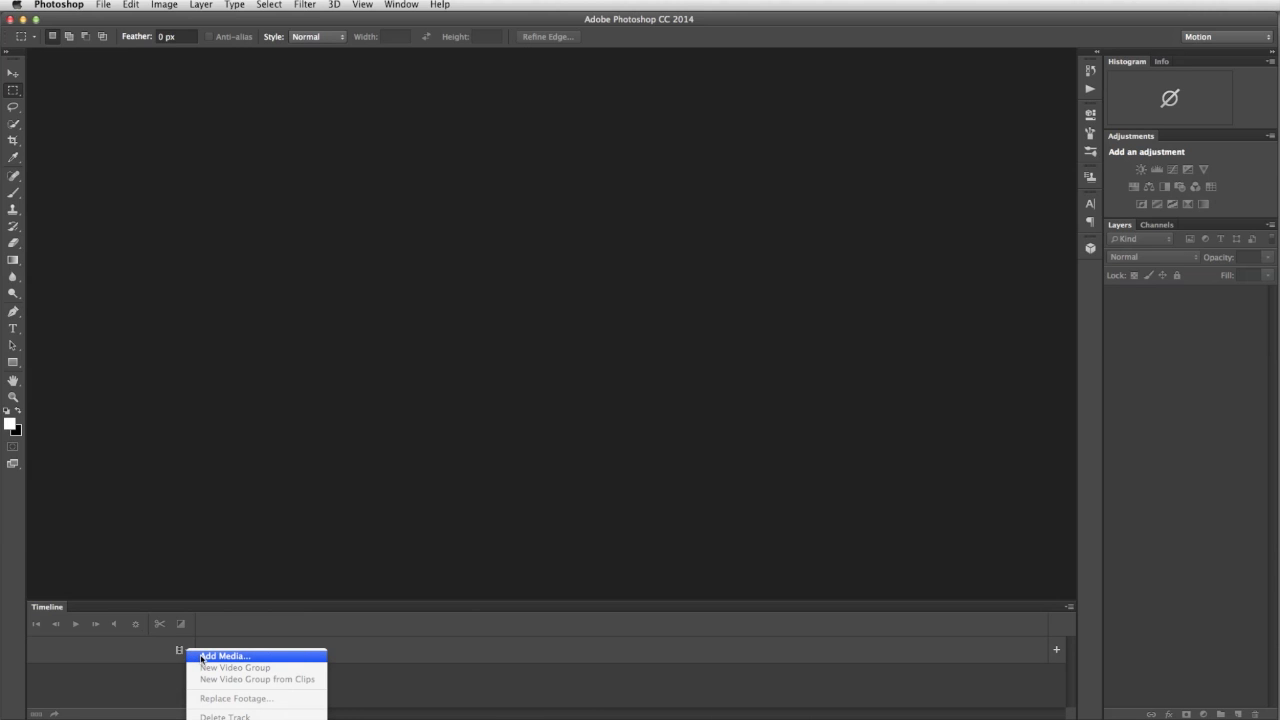
pyautogui.click(202, 657)
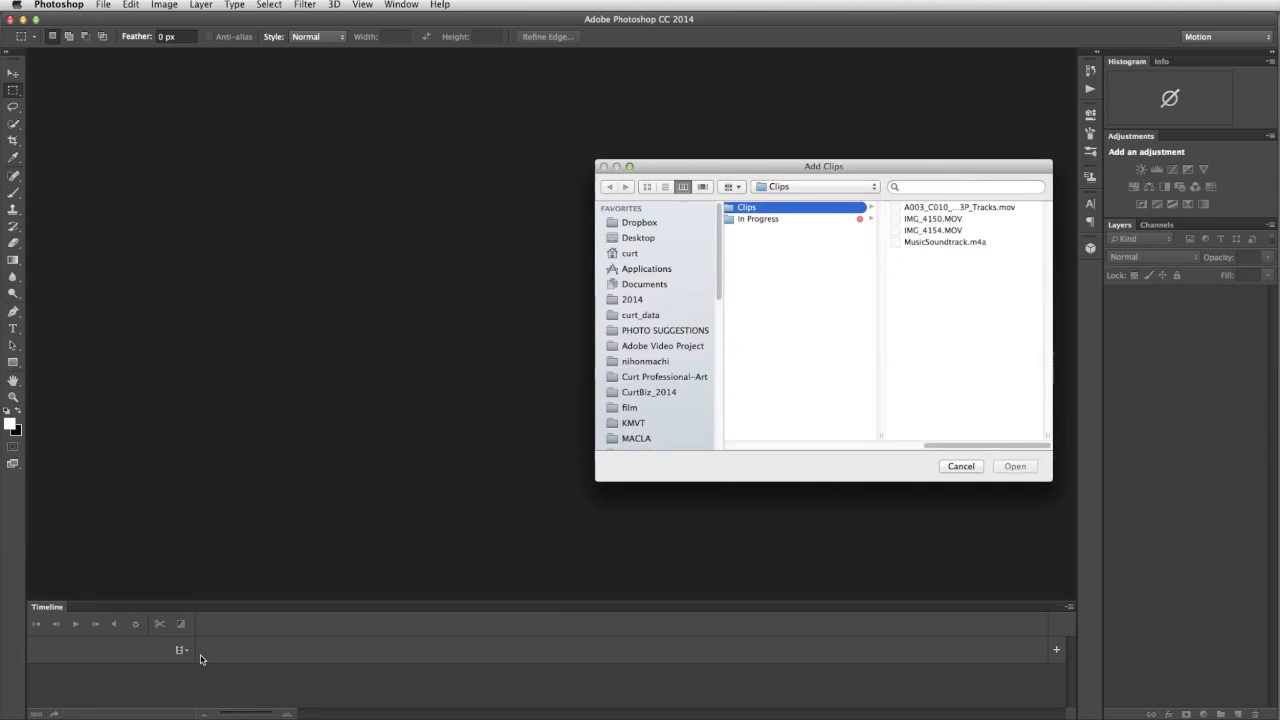
pyautogui.click(1026, 207)
pyautogui.keyDown('shift'); pyautogui.click(860, 230); pyautogui.keyUp('shift')
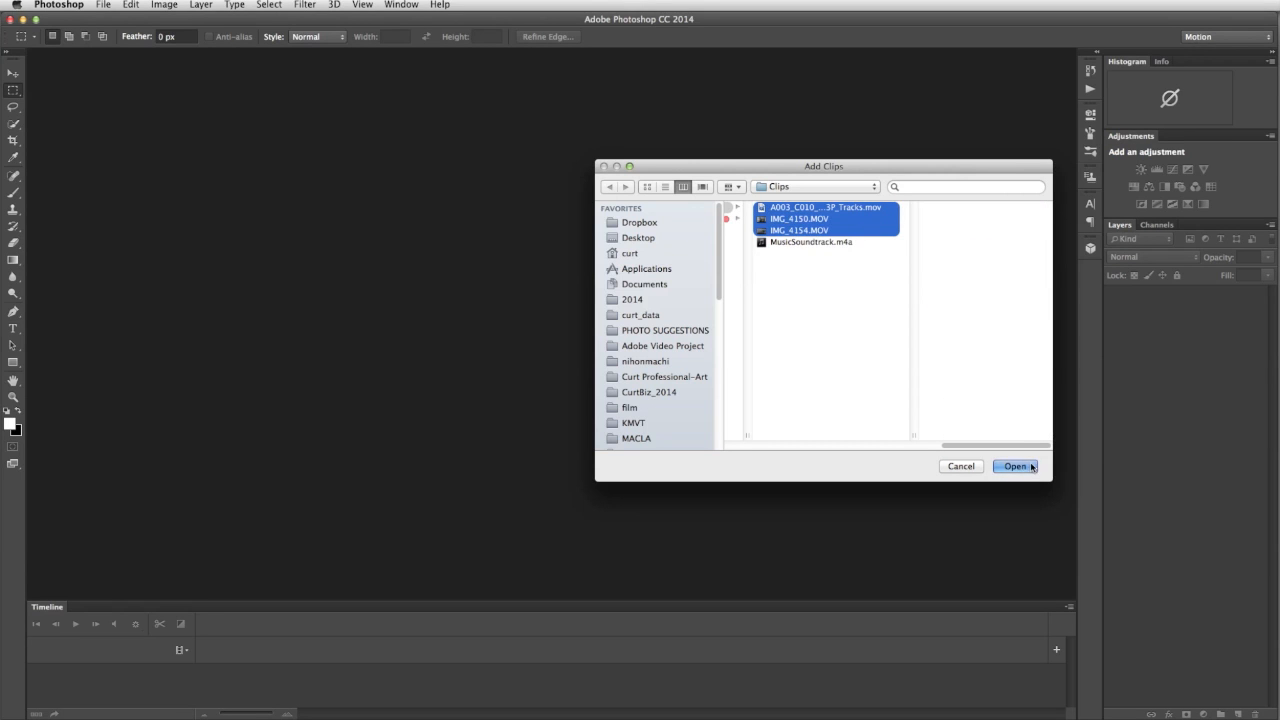
pyautogui.click(1044, 466)
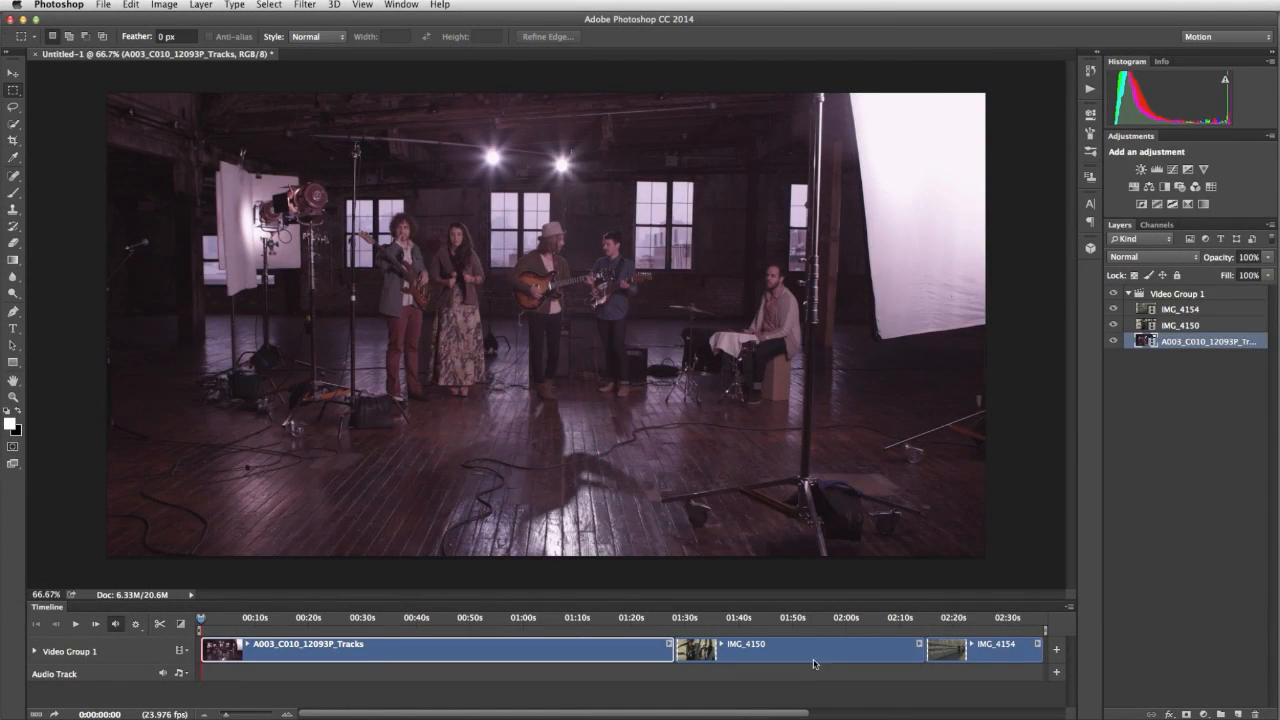
# Reorder the timeline clips to IMG_4154, IMG_4150, A003_C010_12093P_Tracks and trim both ends of IMG_4154 to about 12.6 s.
pyautogui.moveTo(807, 653); pyautogui.dragTo(330, 653)
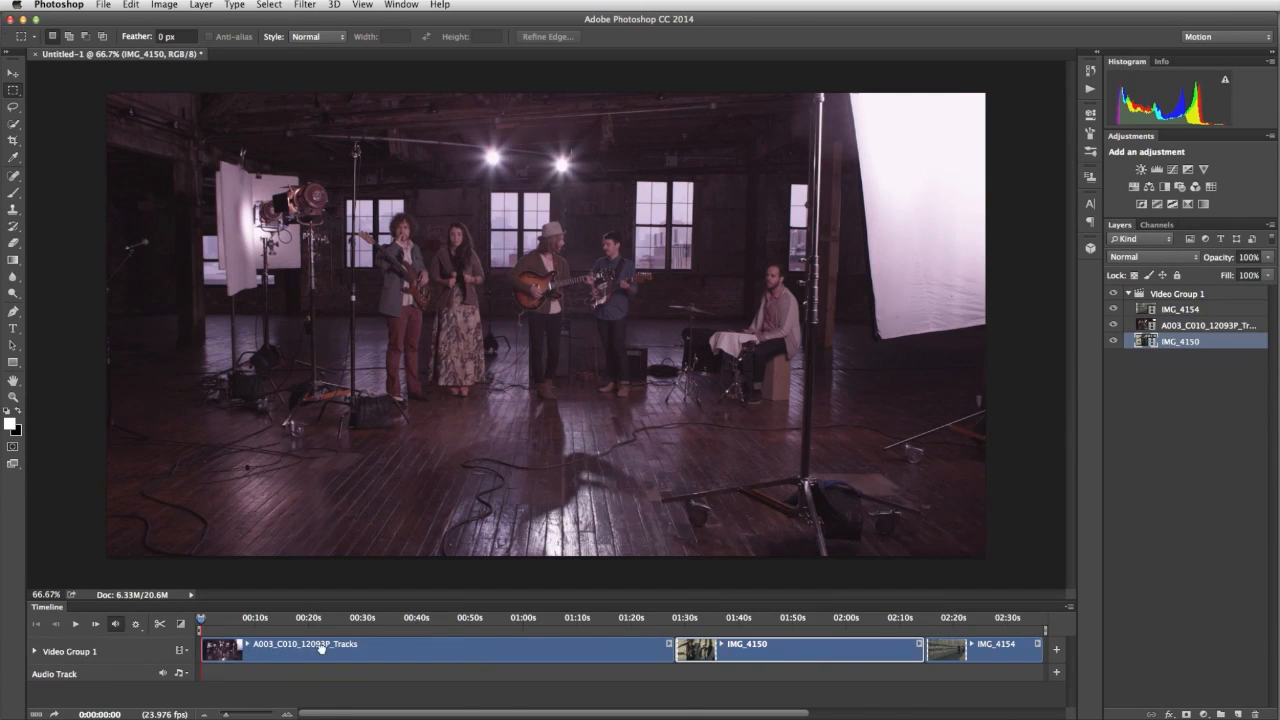
pyautogui.moveTo(974, 650); pyautogui.dragTo(278, 652)
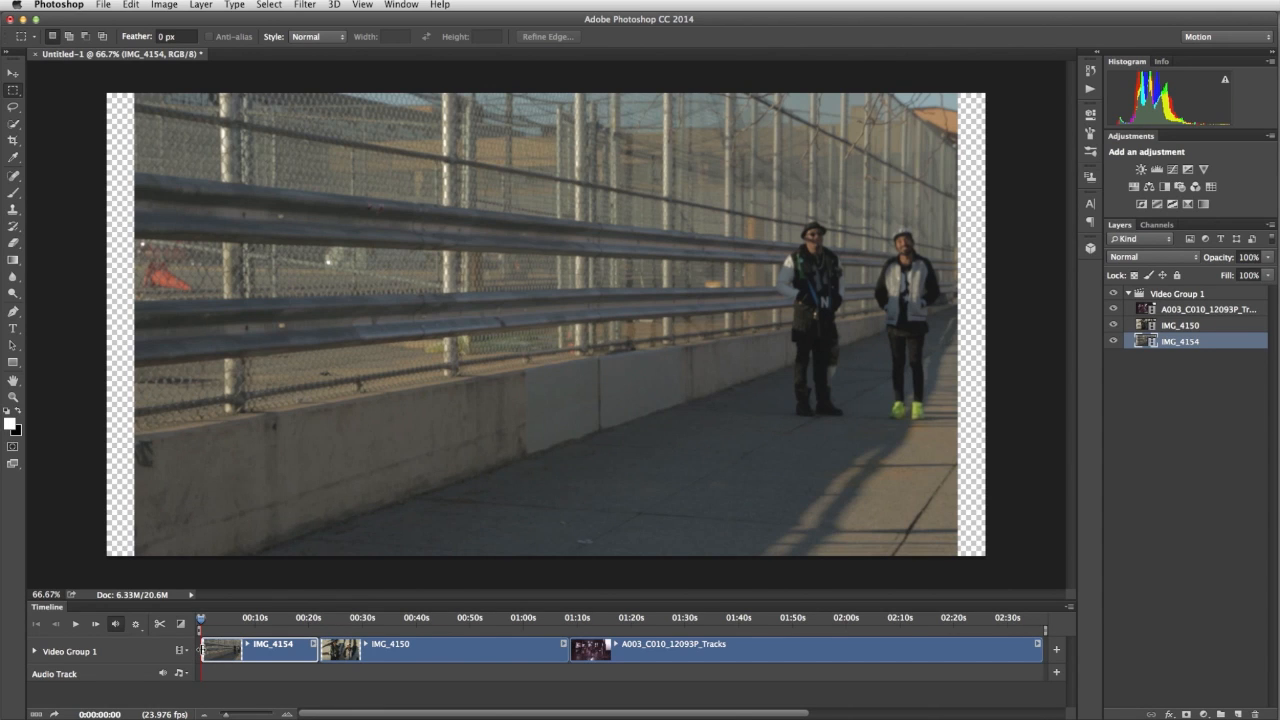
pyautogui.moveTo(201, 650); pyautogui.dragTo(240, 650)
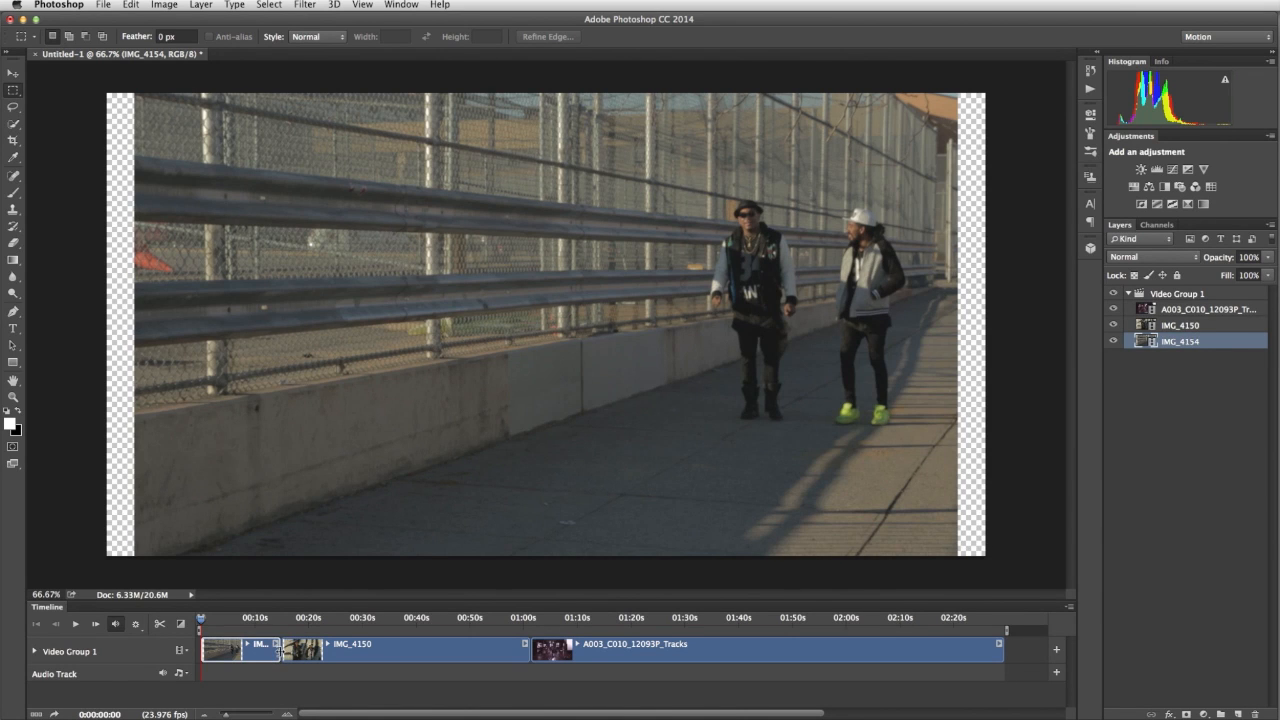
pyautogui.moveTo(278, 650); pyautogui.dragTo(268, 651)
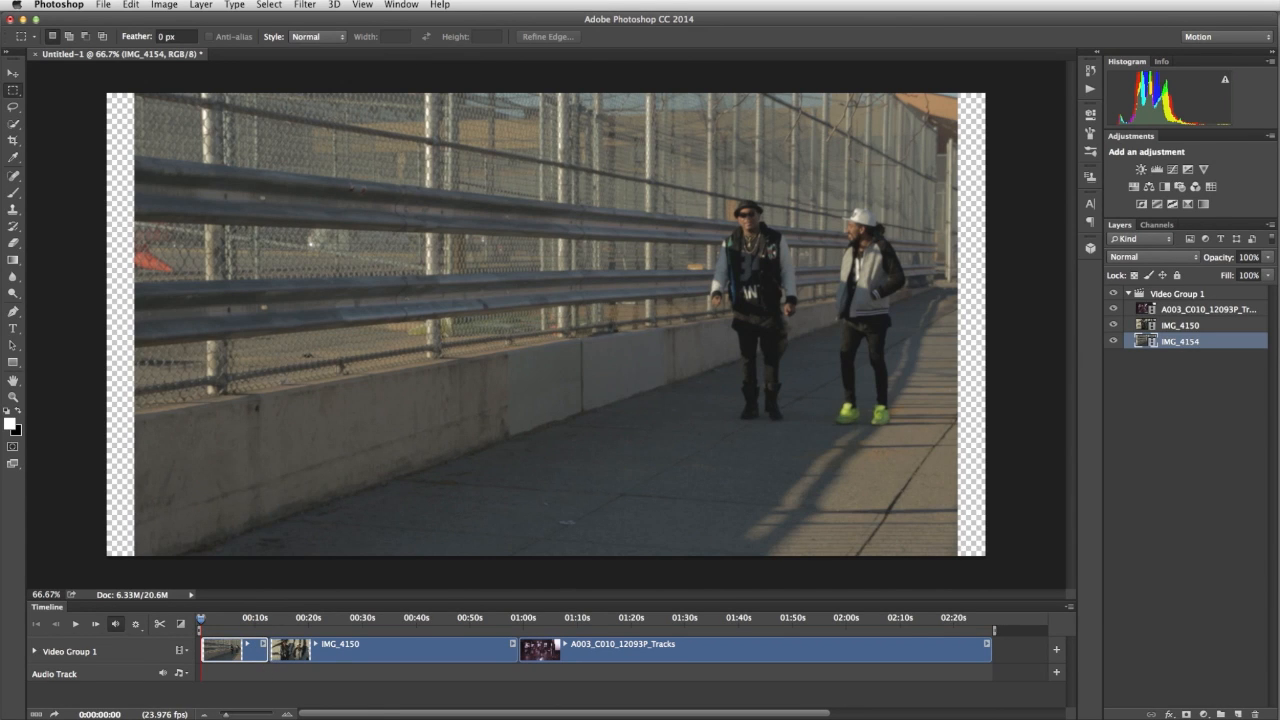
# Play back the start of the trimmed IMG_4154 clip, step one frame back and forward, and return to the first frame.
pyautogui.click(75, 624)
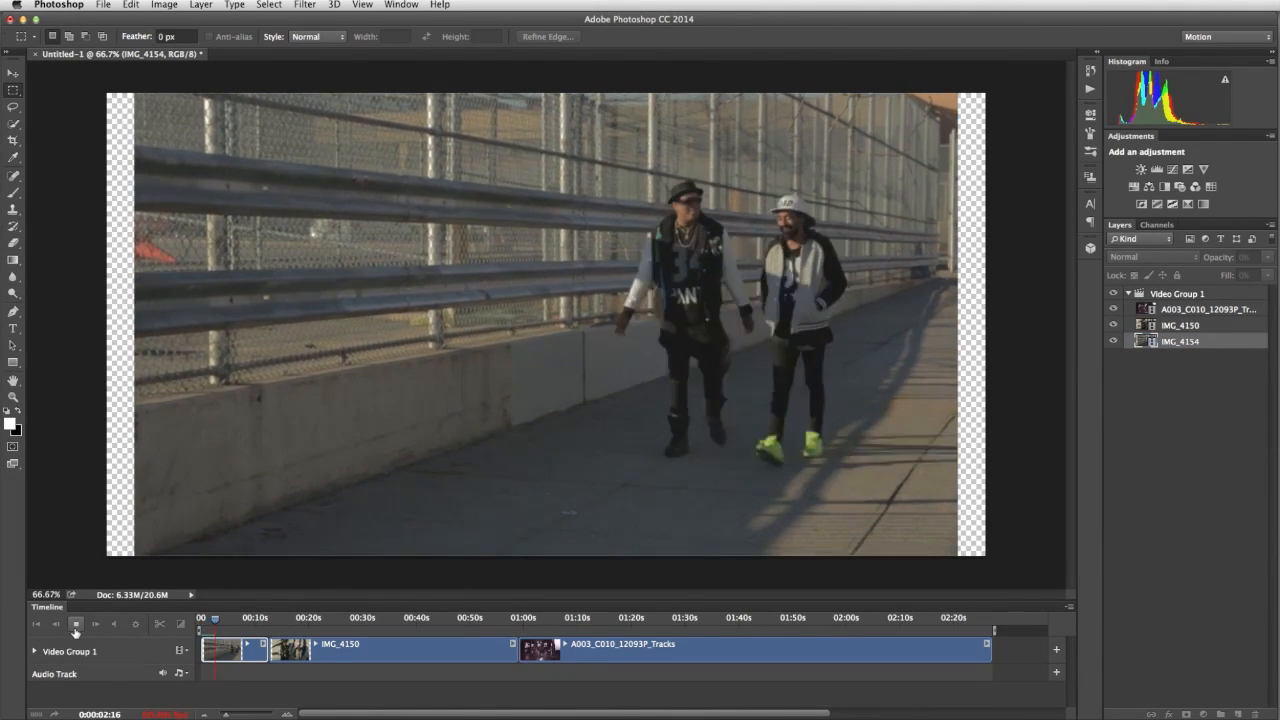
pyautogui.click(75, 628)
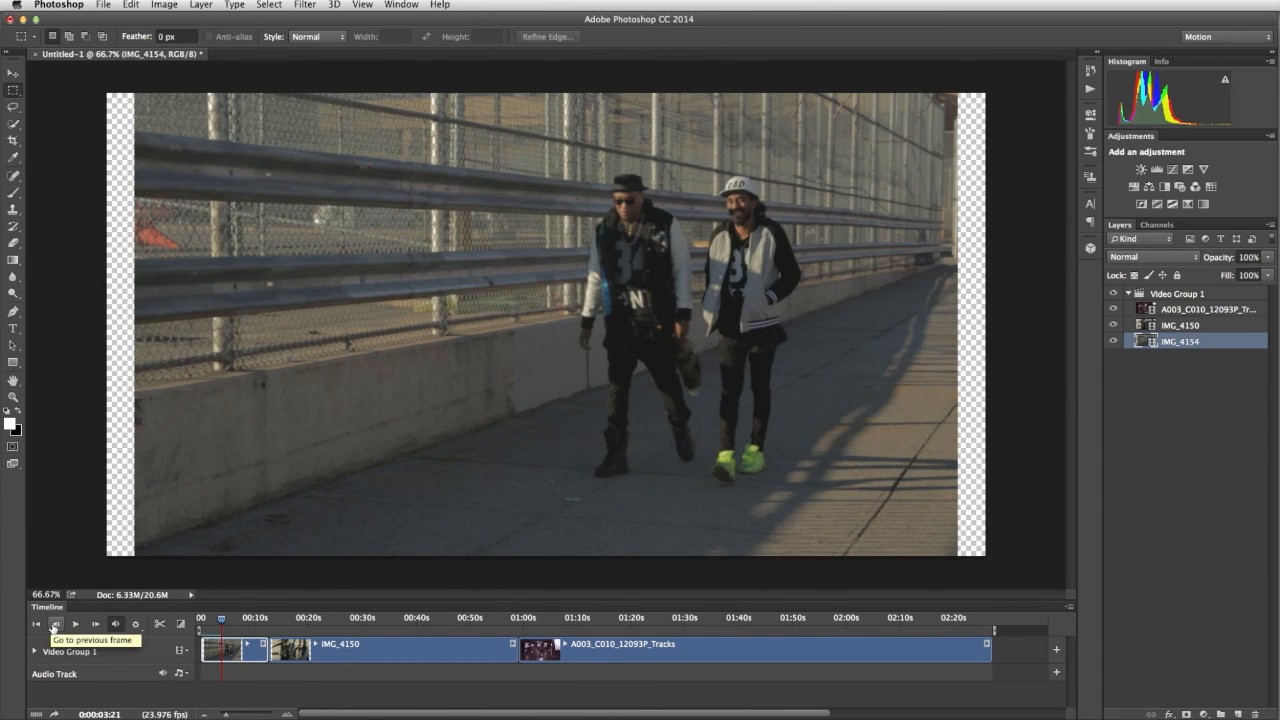
pyautogui.click(55, 624)
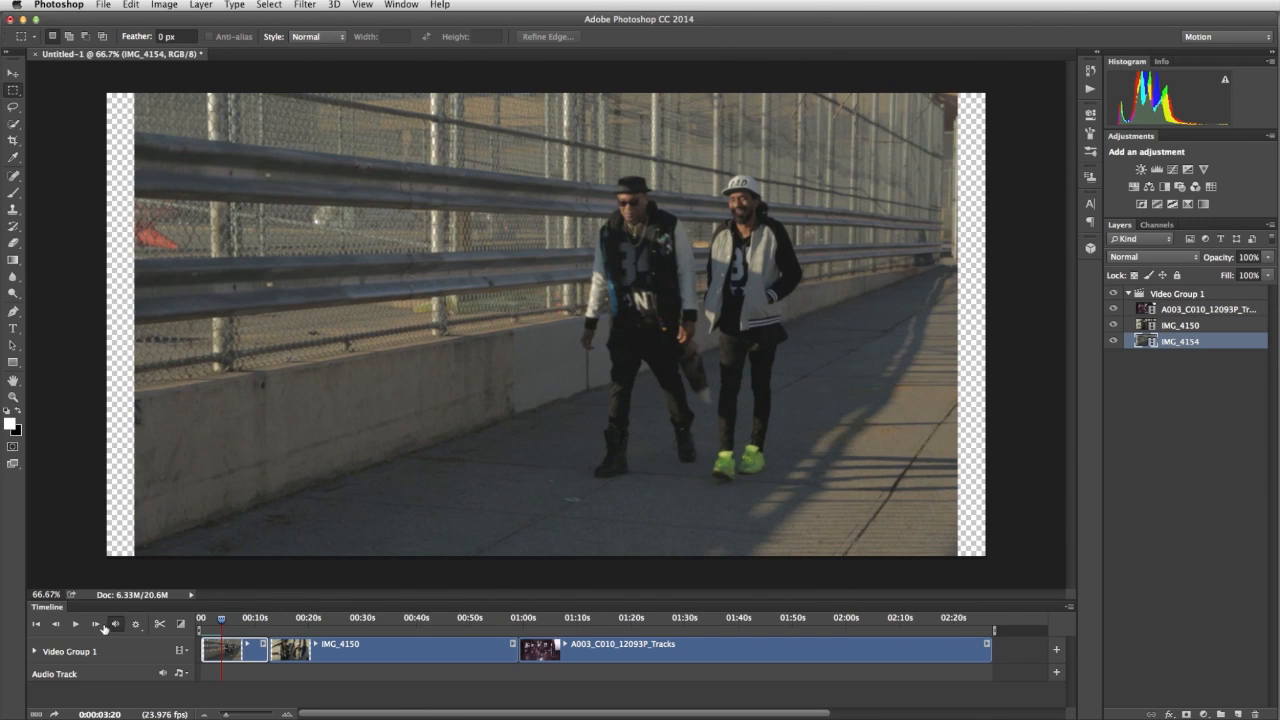
pyautogui.click(95, 624)
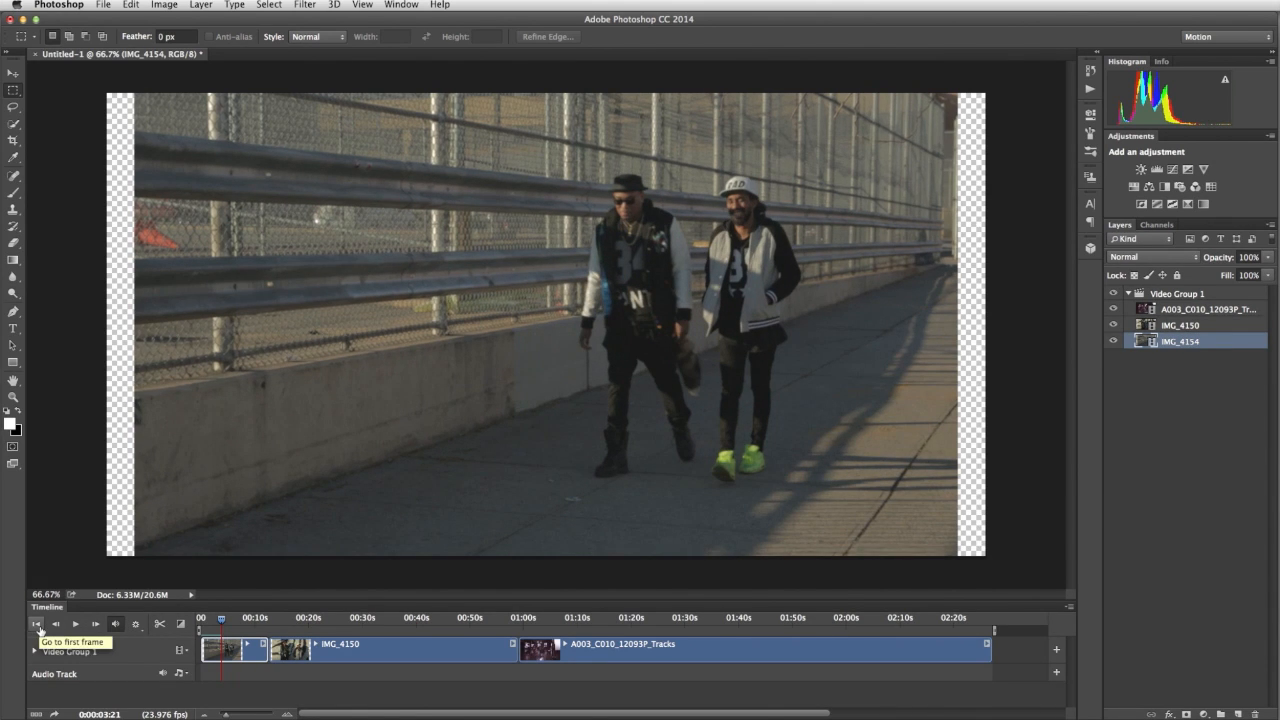
pyautogui.click(37, 625)
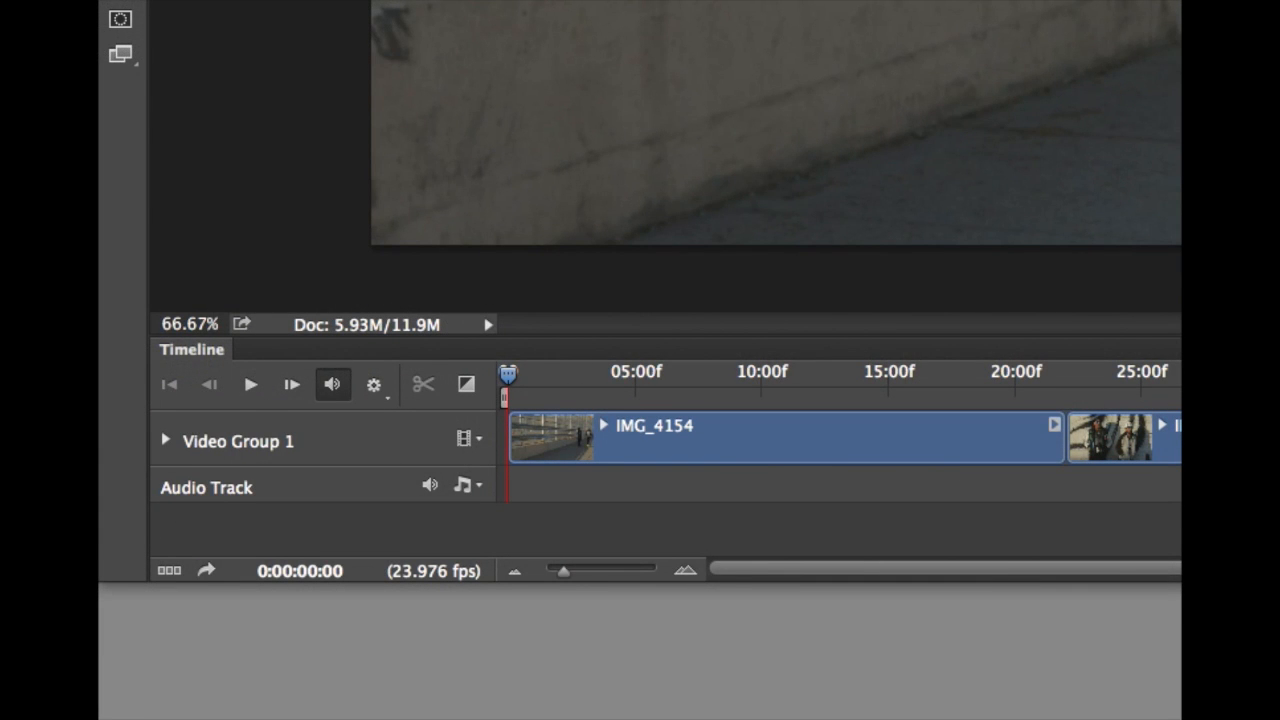
# Apply a 3 s Fade With Black transition to the start of the IMG_4154 clip and preview it.
pyautogui.click(465, 383)
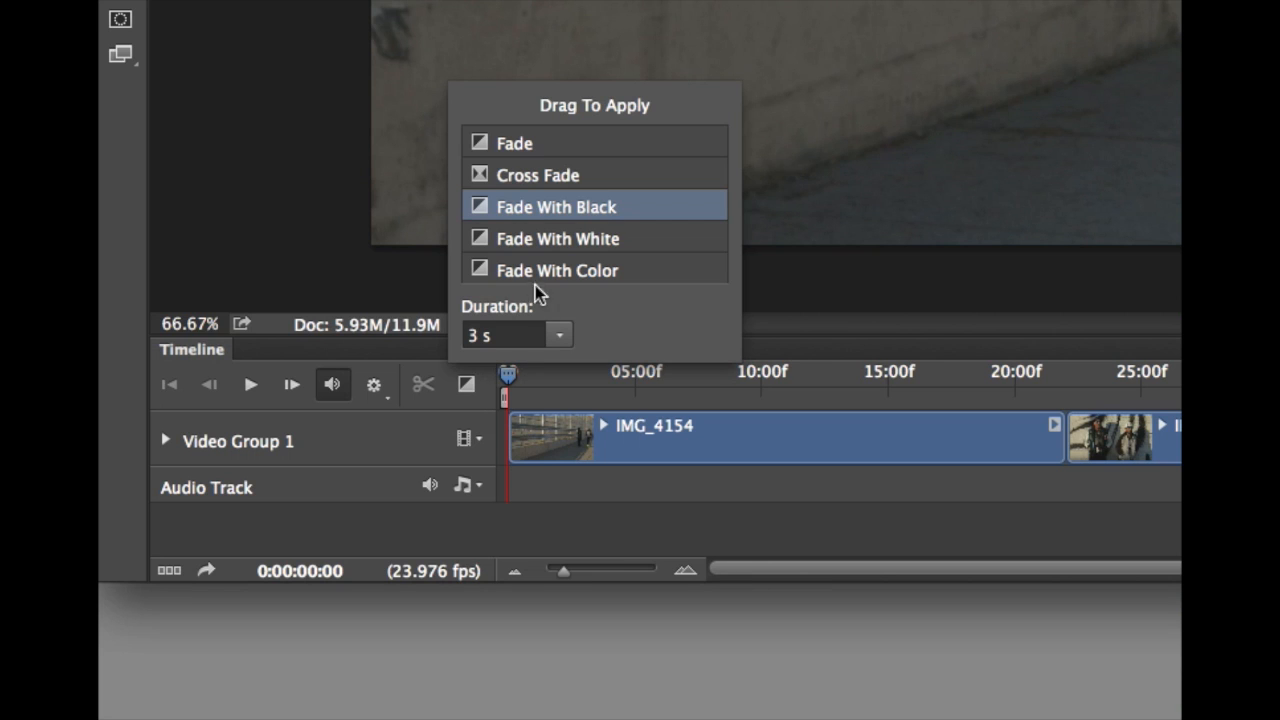
pyautogui.moveTo(484, 207)
pyautogui.mouseDown()
pyautogui.moveTo(508, 391)
pyautogui.moveTo(527, 436)
pyautogui.mouseUp()
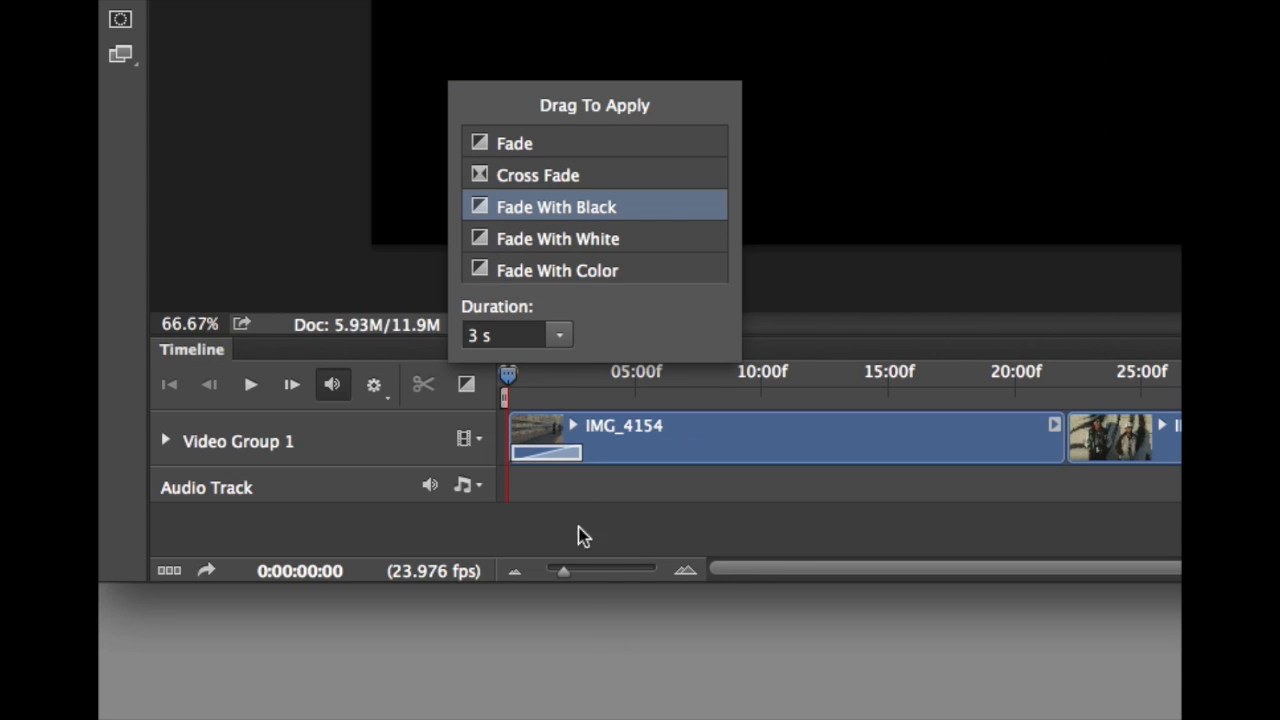
pyautogui.click(250, 386)
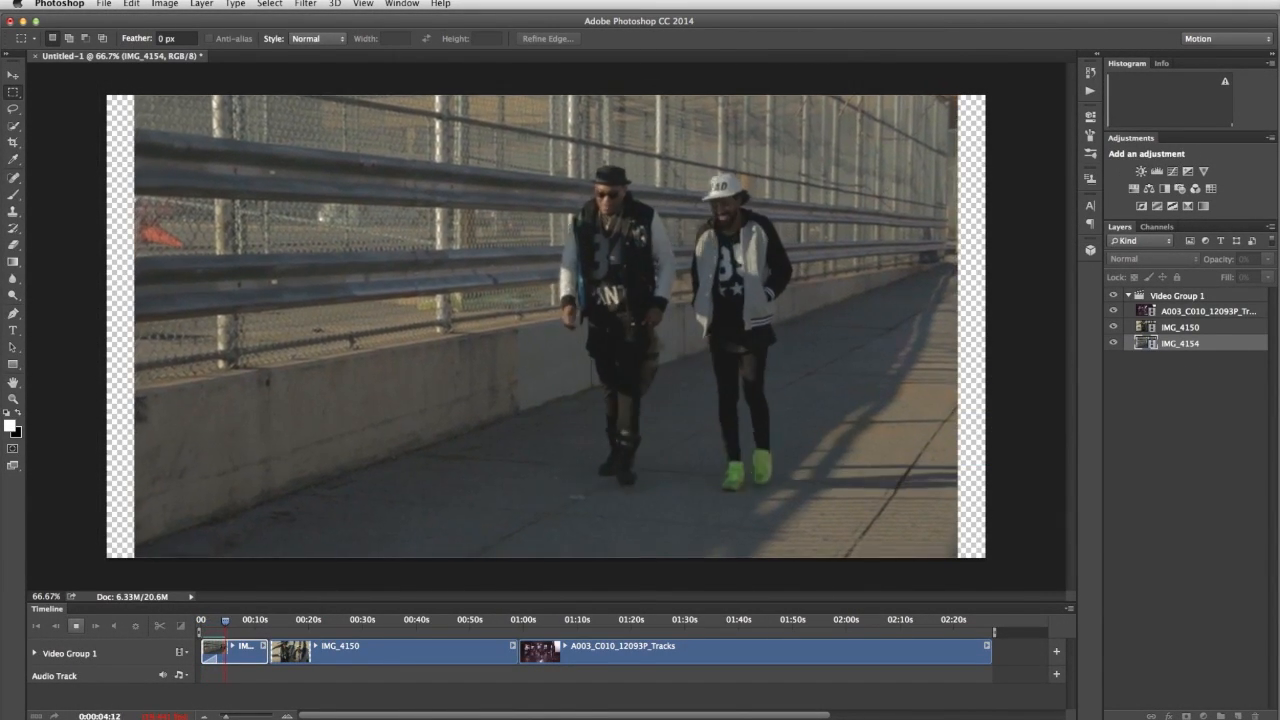
pyautogui.click(77, 623)
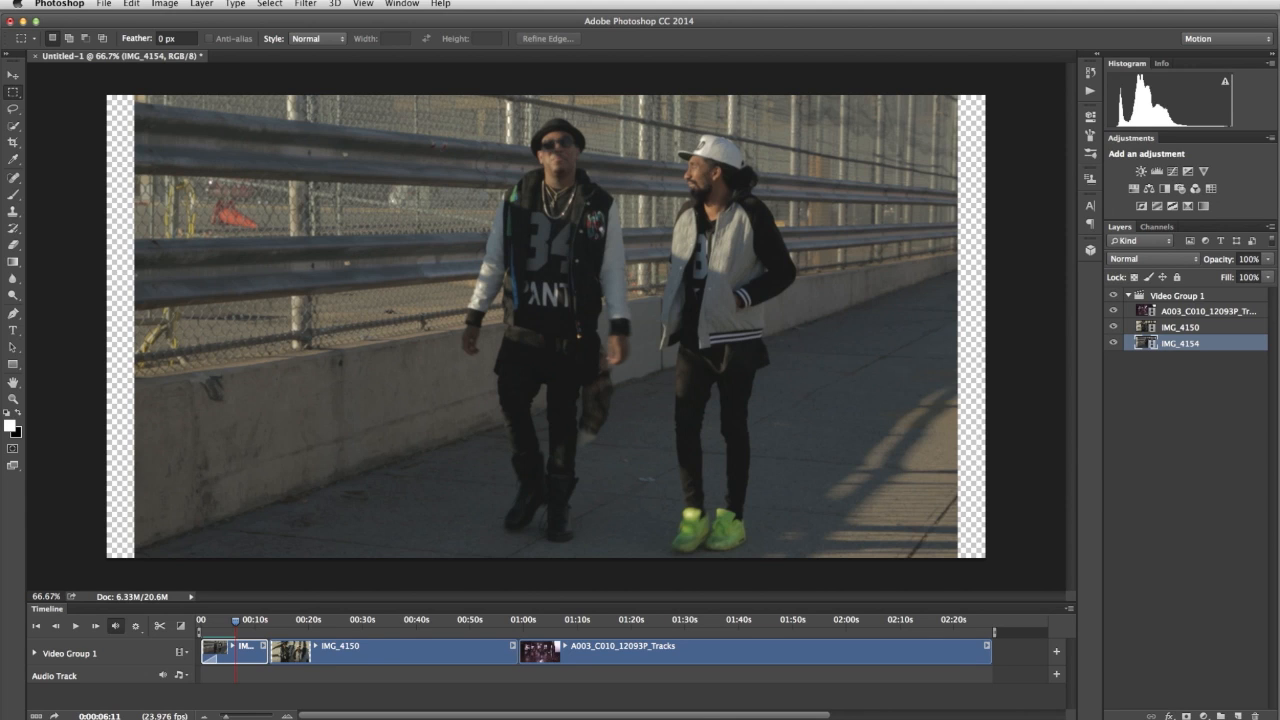
# Apply a 3 s Cross Fade between the IMG_4154 and IMG_4150 clips and play back the transition.
pyautogui.click(182, 628)
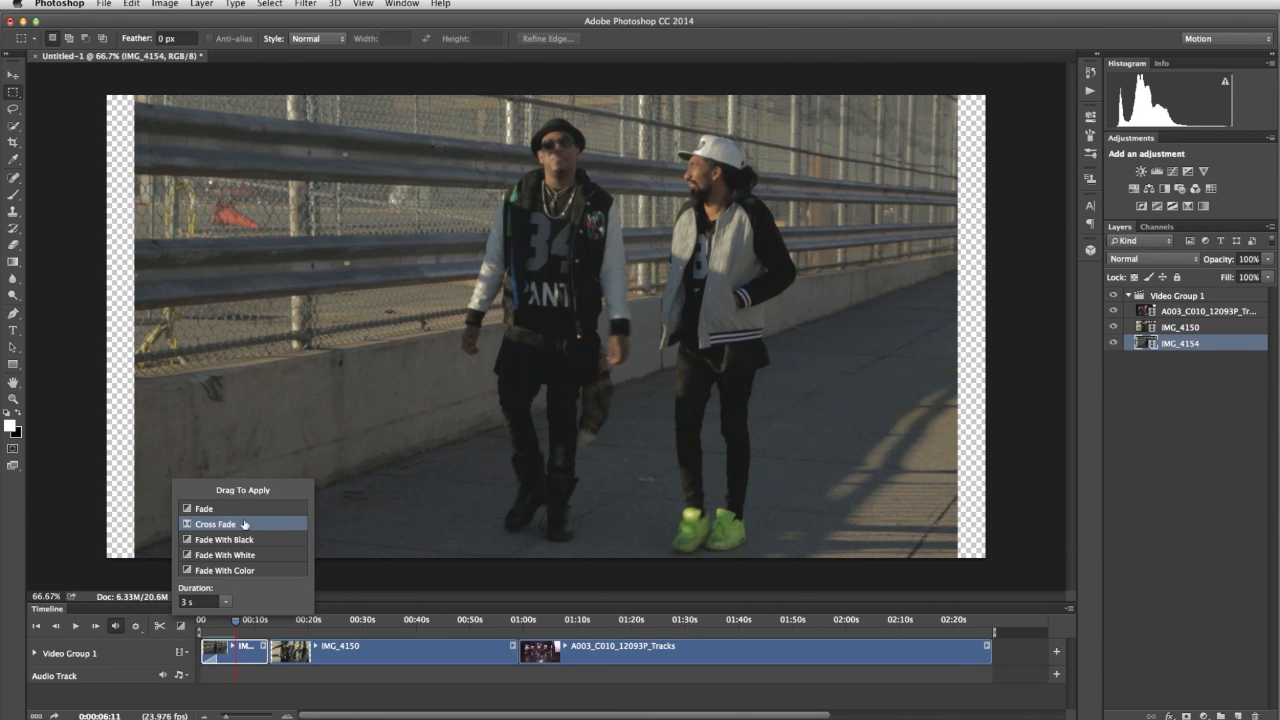
pyautogui.moveTo(261, 578); pyautogui.dragTo(267, 649)
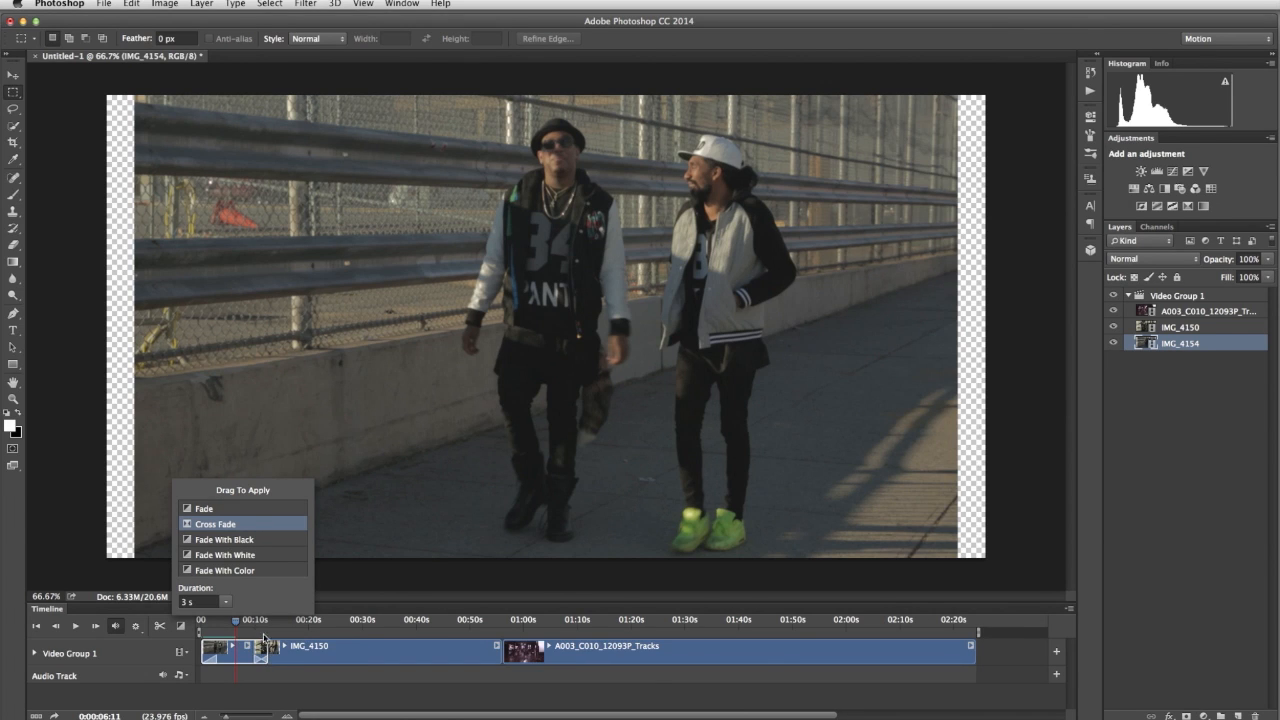
pyautogui.press('super+Tab')
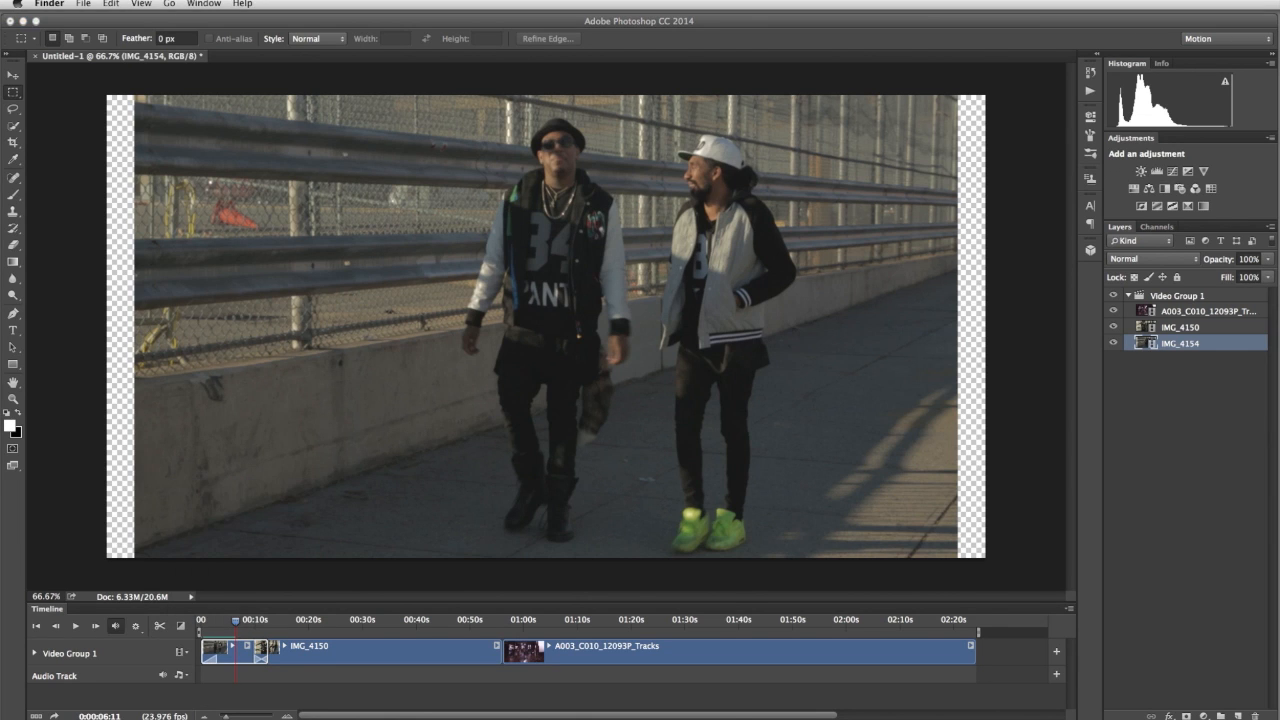
pyautogui.click(238, 622)
pyautogui.moveTo(238, 625); pyautogui.dragTo(248, 623)
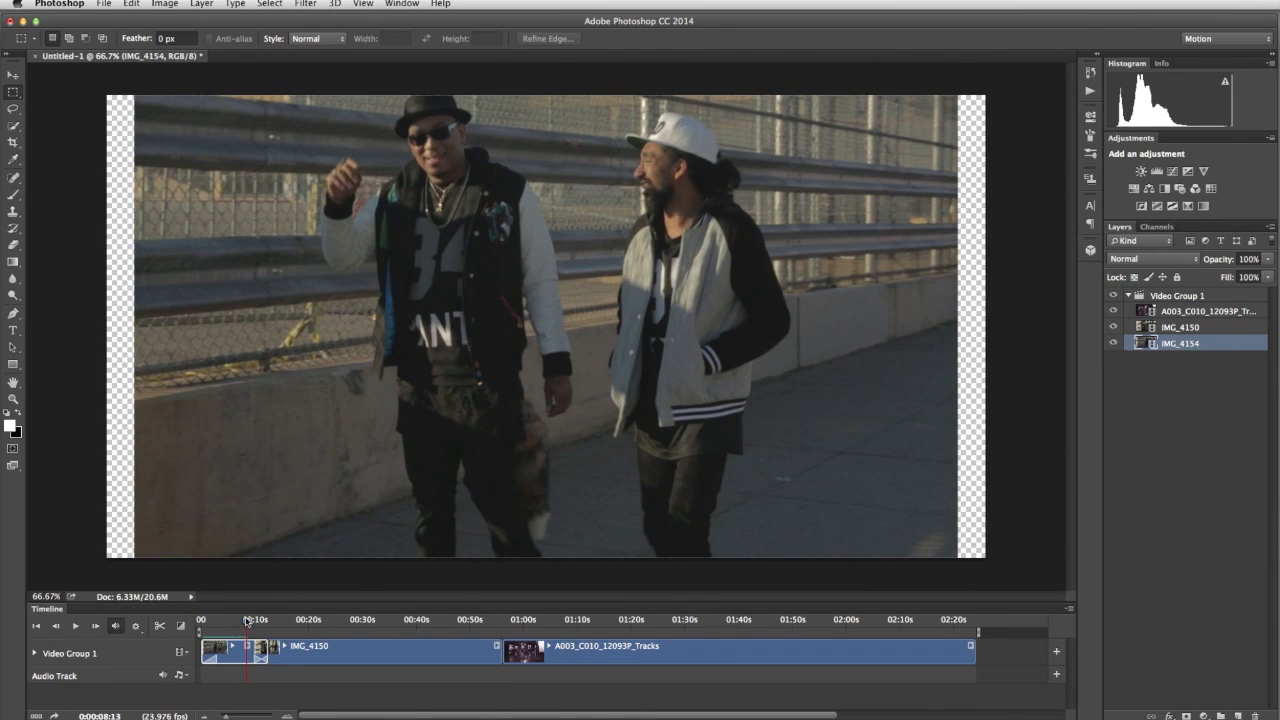
pyautogui.click(76, 627)
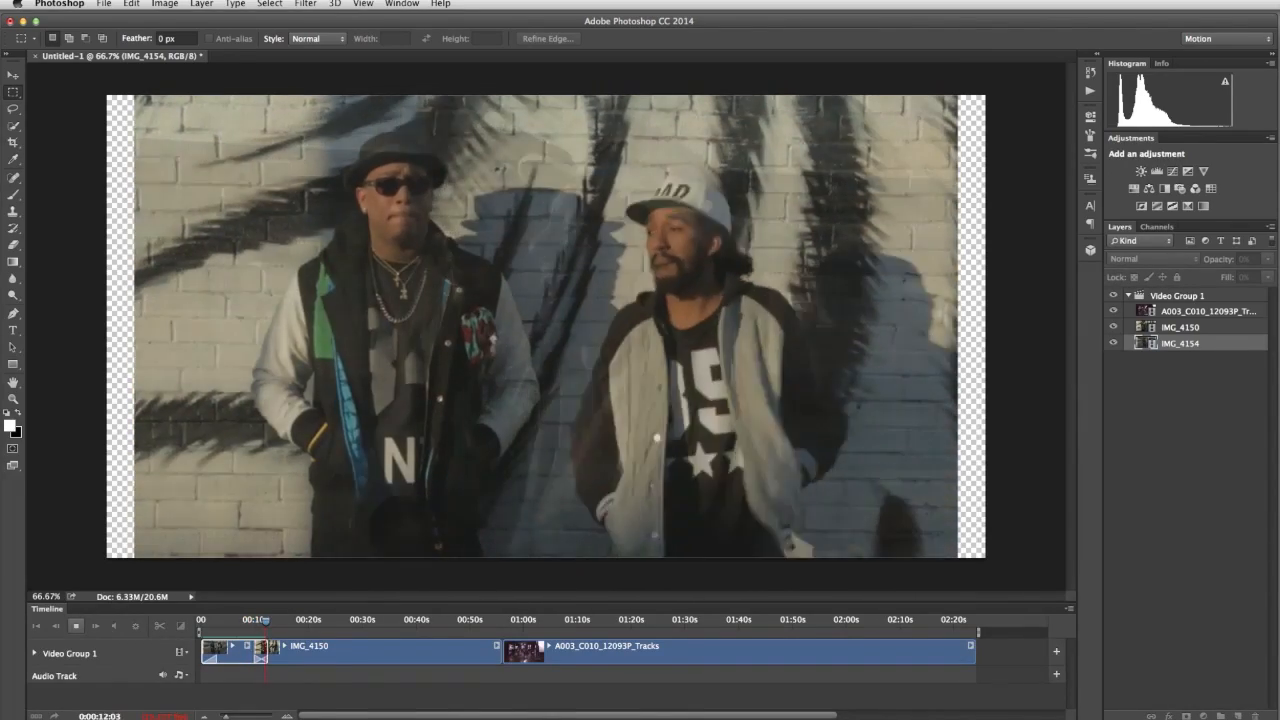
pyautogui.press('space')
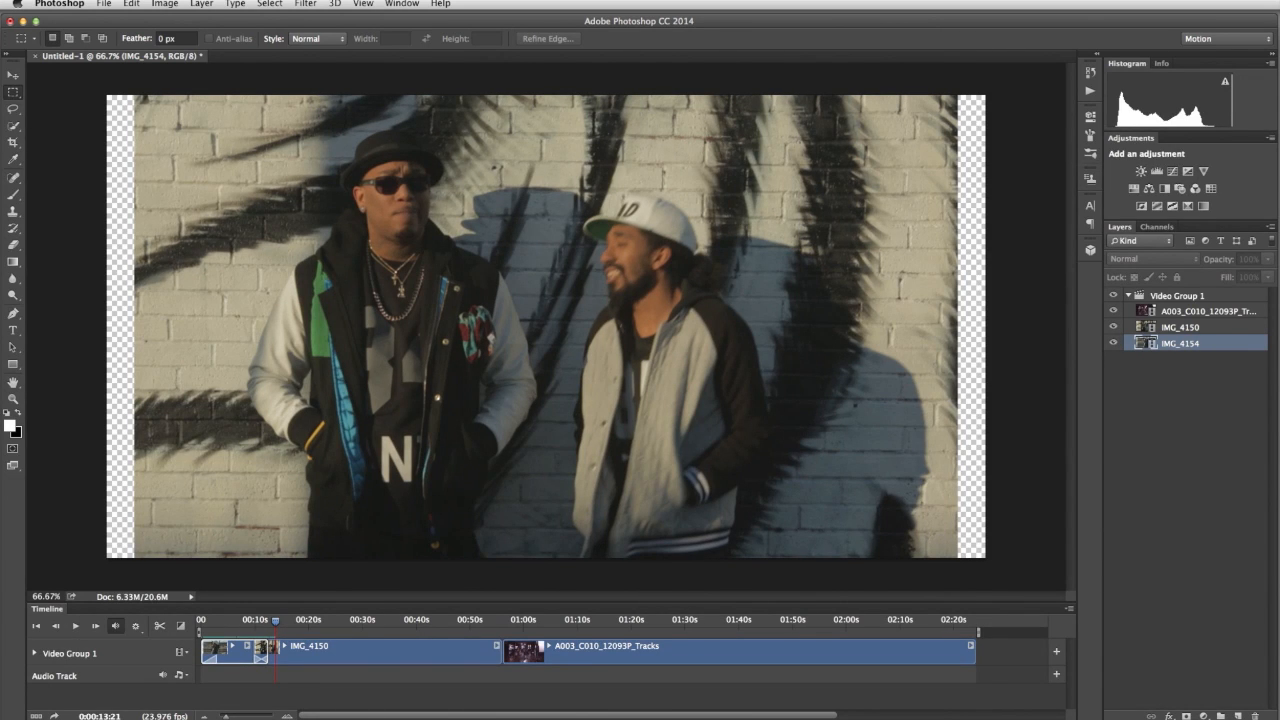
# Add MusicSoundtrack.m4a to the audio track and trim its end to match the end of the IMG_4150 clip.
pyautogui.click(182, 676)
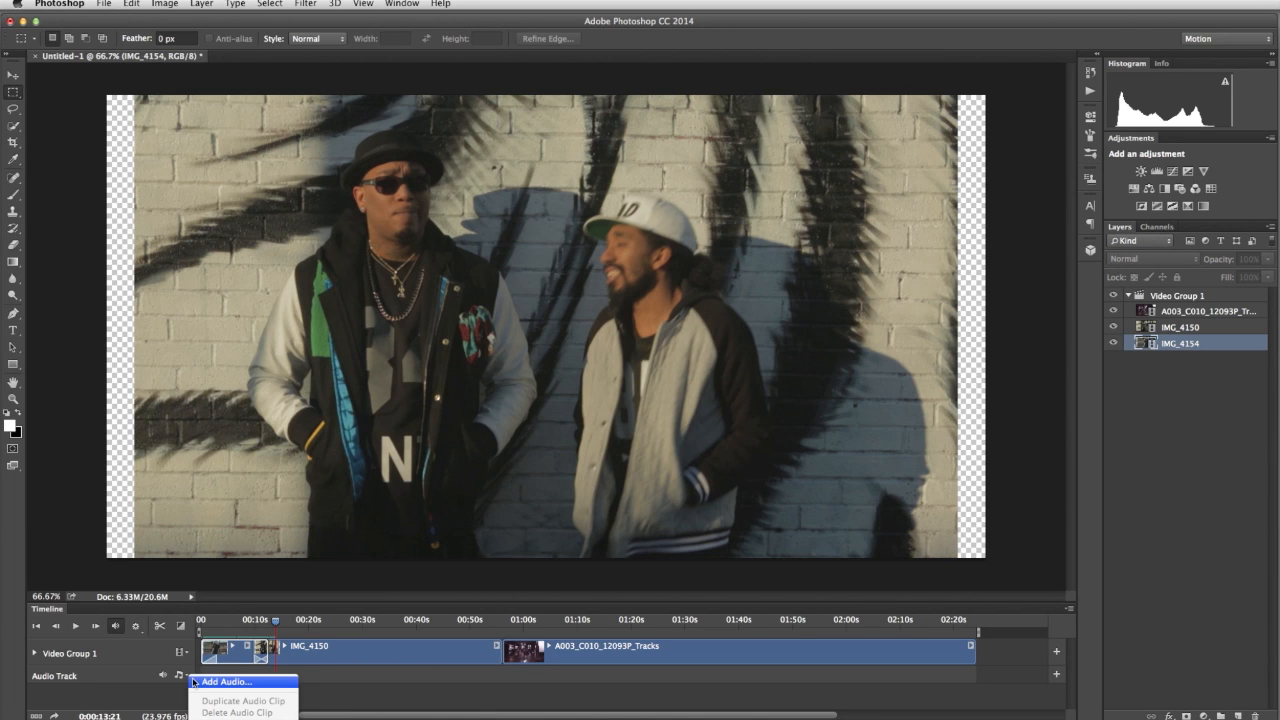
pyautogui.click(196, 684)
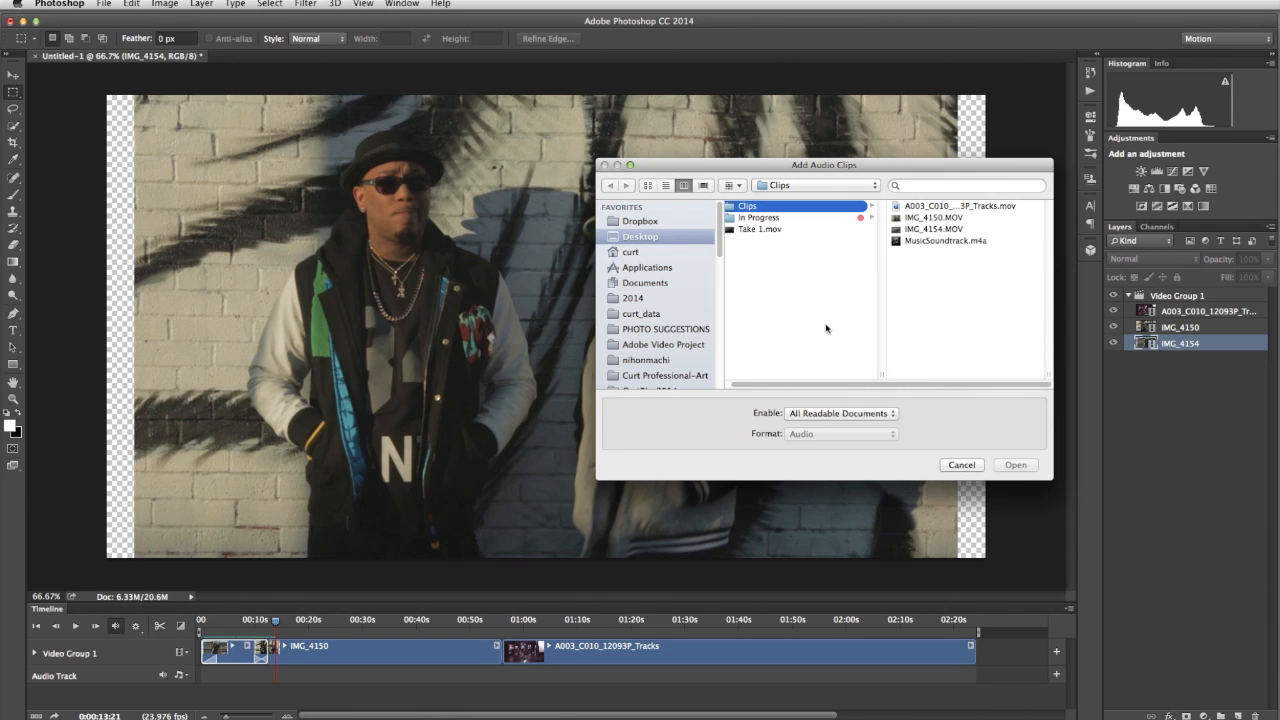
pyautogui.click(898, 242)
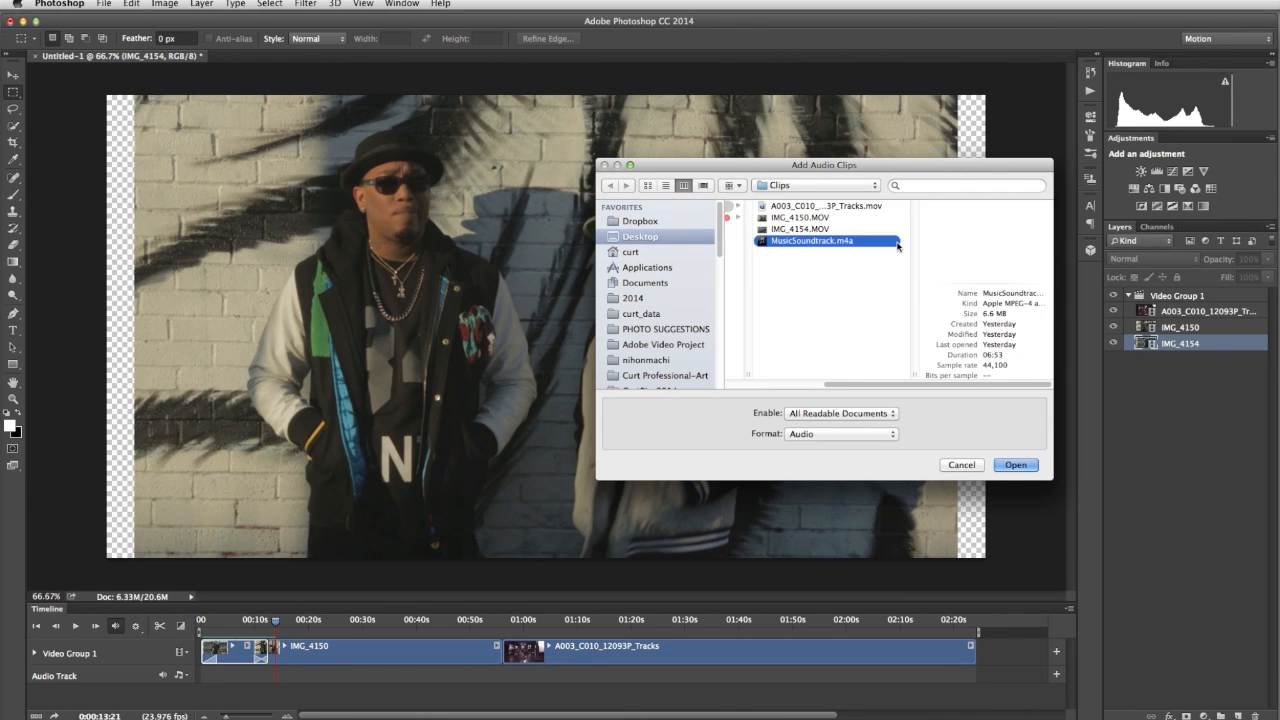
pyautogui.click(1015, 465)
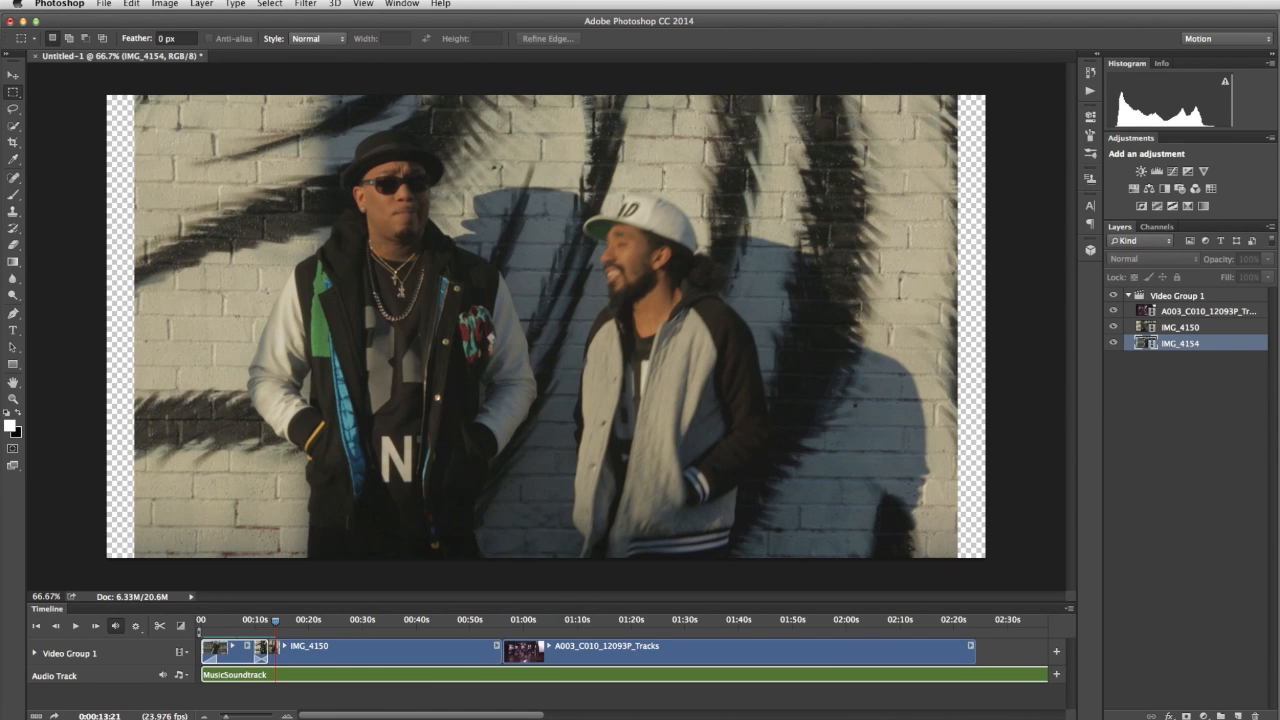
pyautogui.moveTo(534, 716); pyautogui.dragTo(750, 716)
pyautogui.moveTo(890, 715); pyautogui.dragTo(499, 678)
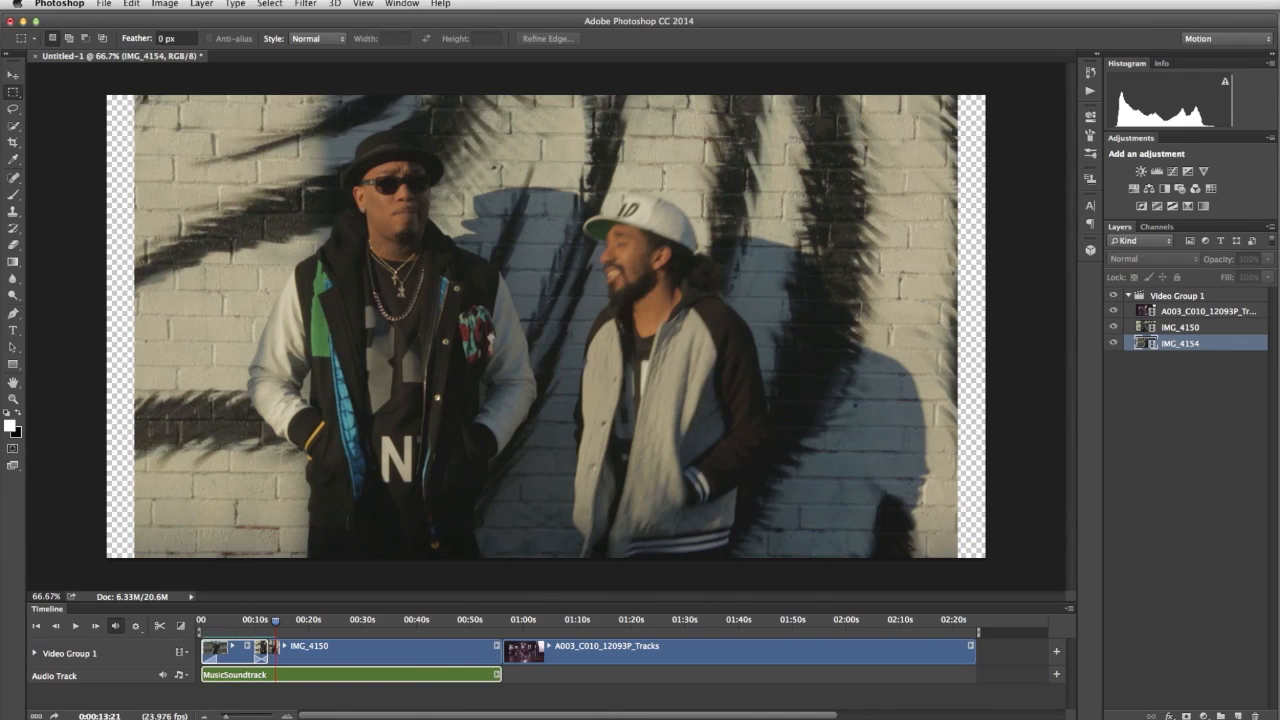
# Set the MusicSoundtrack clip's audio fade-in to 3 s.
pyautogui.rightClick(354, 677)
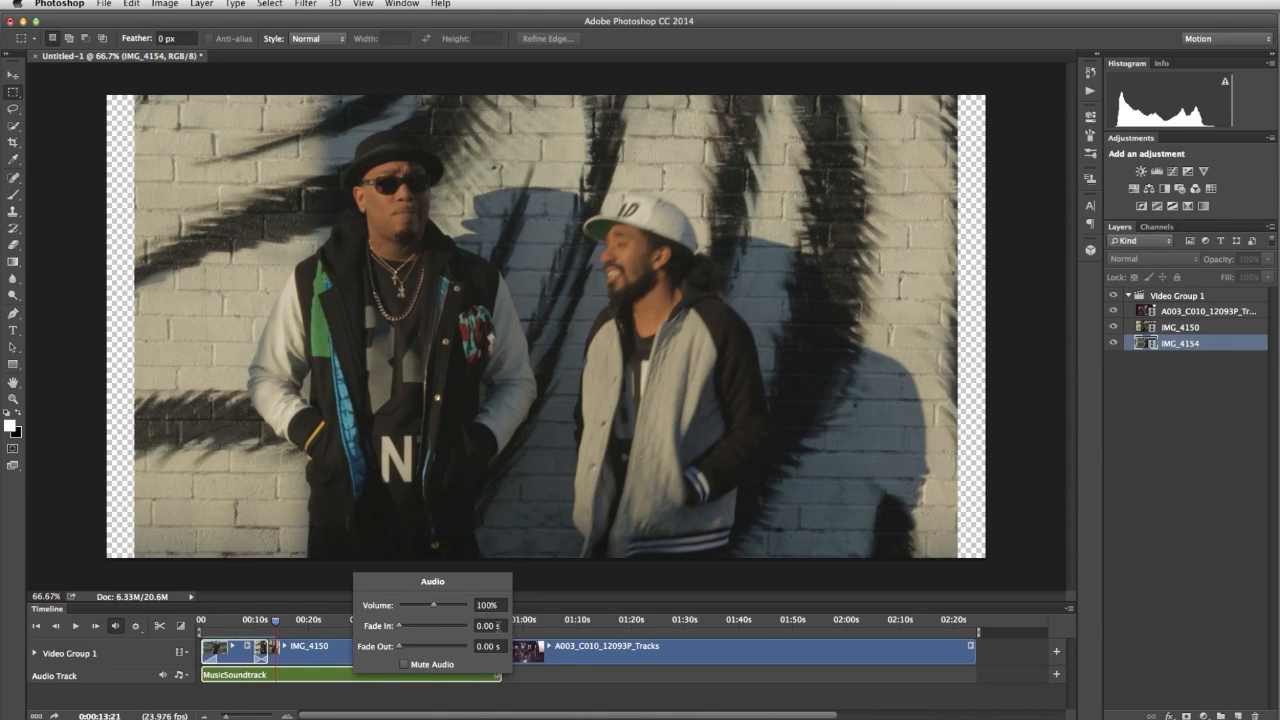
pyautogui.click(490, 626)
pyautogui.write('3')
pyautogui.press('Return')
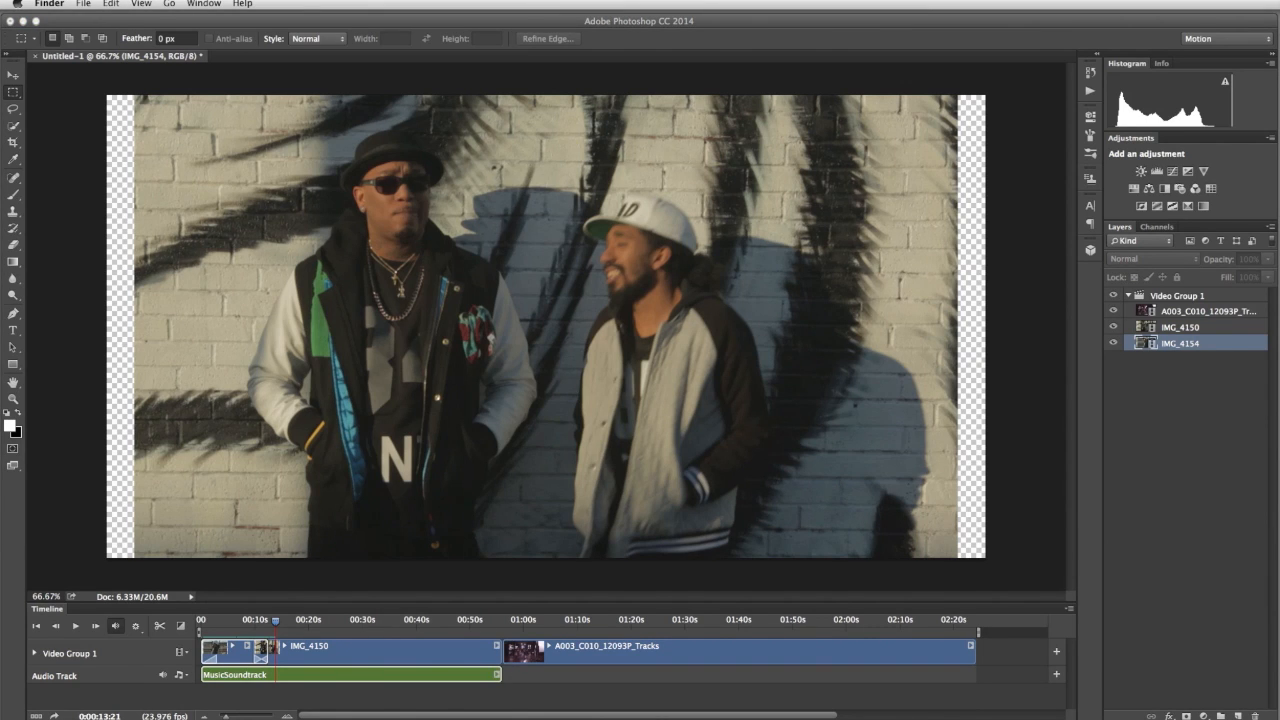
# Mute the built-in audio of the IMG_4154 video clip.
pyautogui.click(235, 655)
pyautogui.rightClick(234, 652)
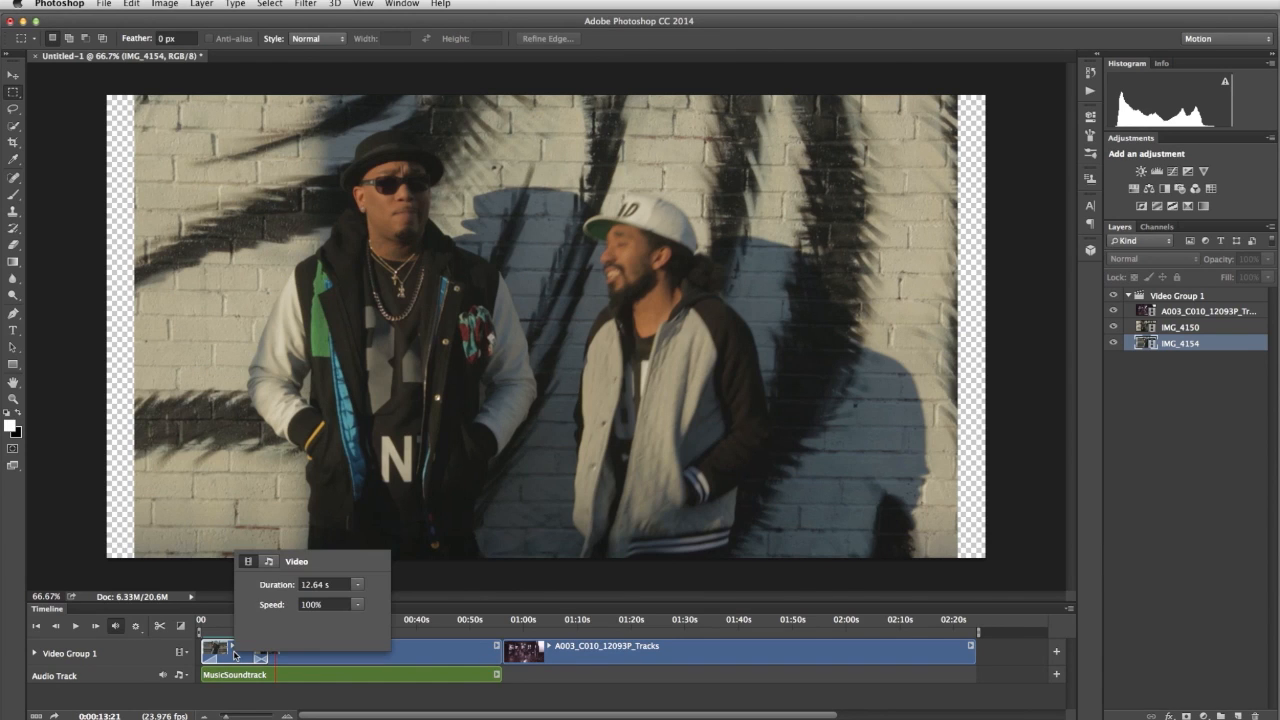
pyautogui.click(268, 562)
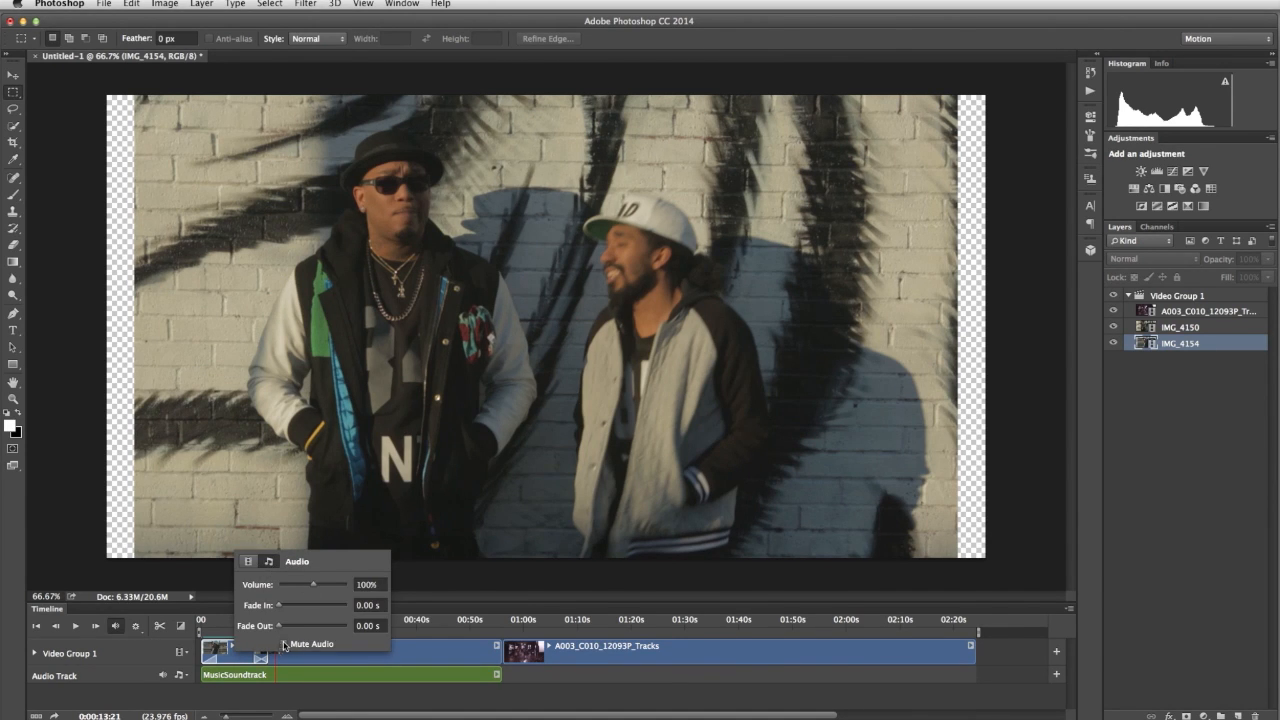
pyautogui.click(284, 645)
pyautogui.click(375, 655)
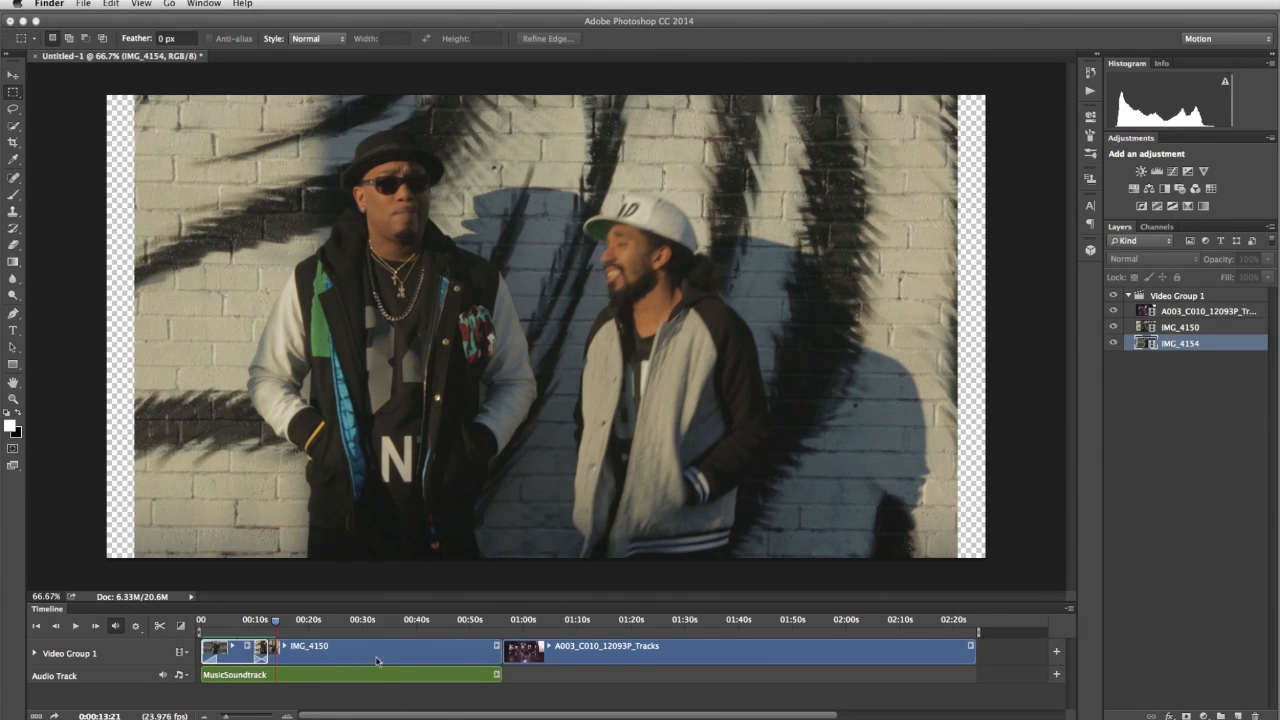
# Mute the built-in audio of the IMG_4150 video clip.
pyautogui.click(373, 649)
pyautogui.rightClick(373, 653)
pyautogui.click(407, 566)
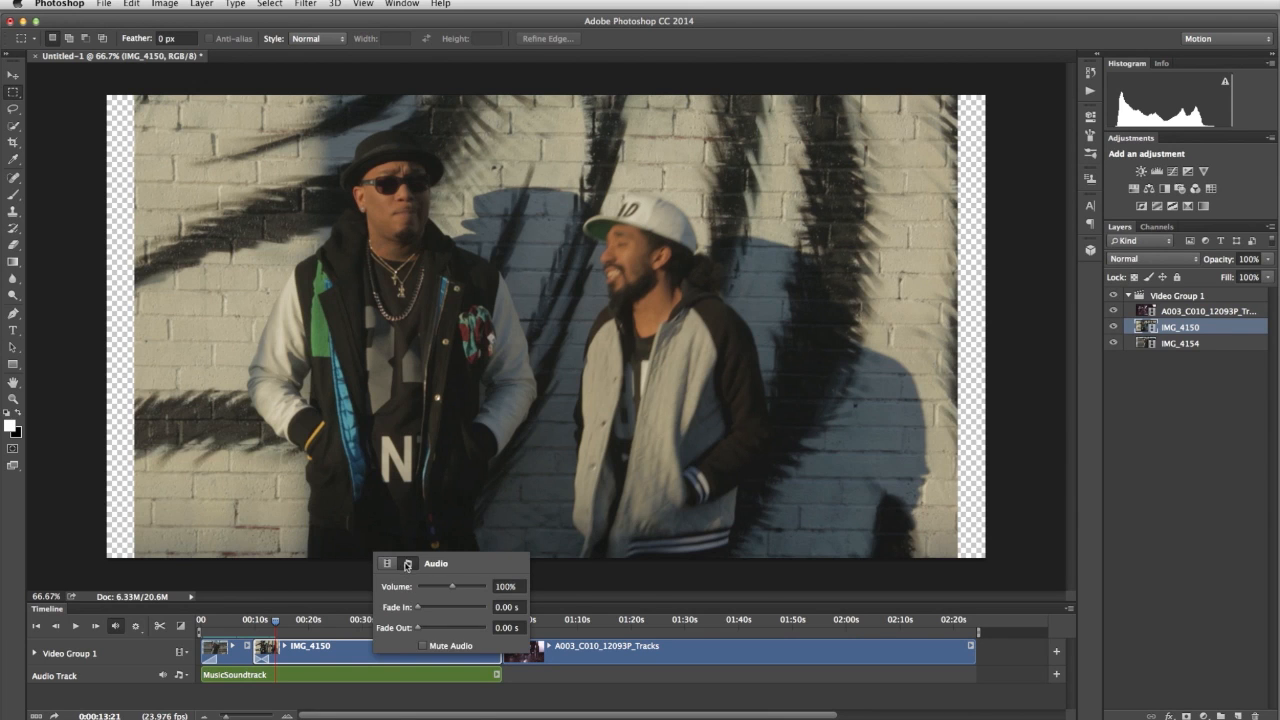
pyautogui.click(422, 645)
pyautogui.click(399, 688)
# Play the sequence from the beginning through the cross fade into the IMG_4150 clip to check the sound.
pyautogui.click(202, 621)
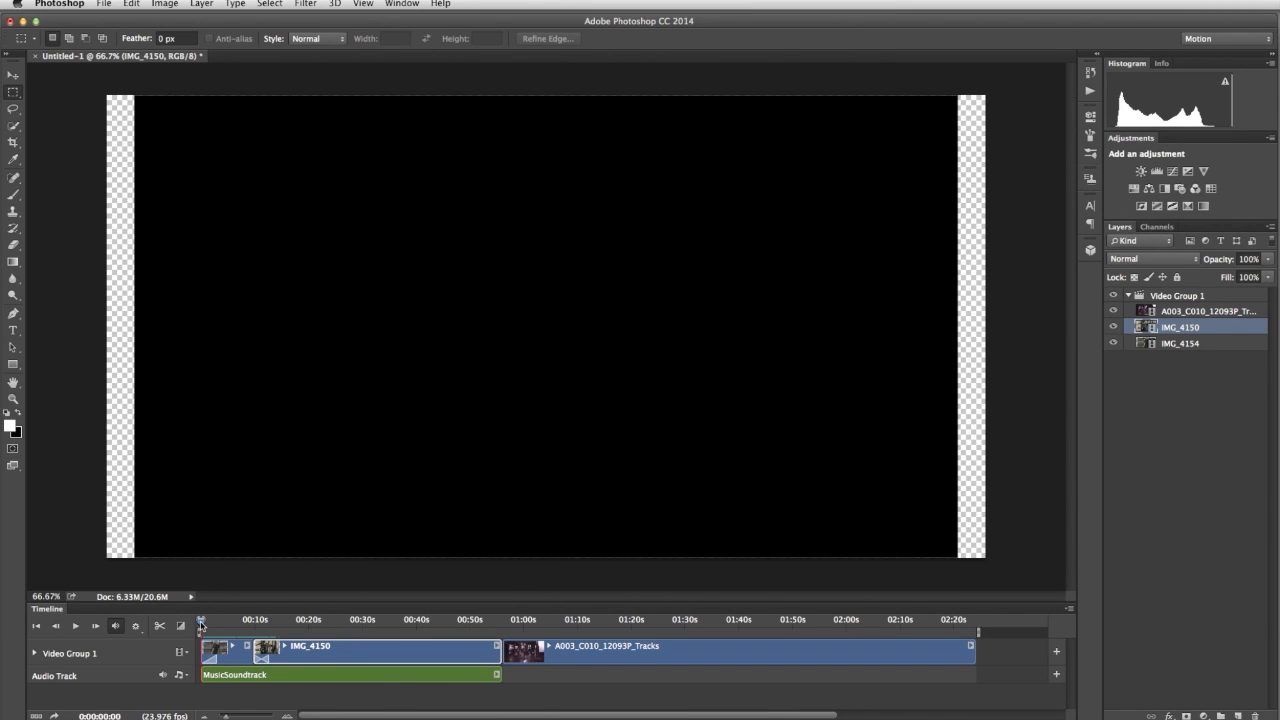
pyautogui.click(76, 626)
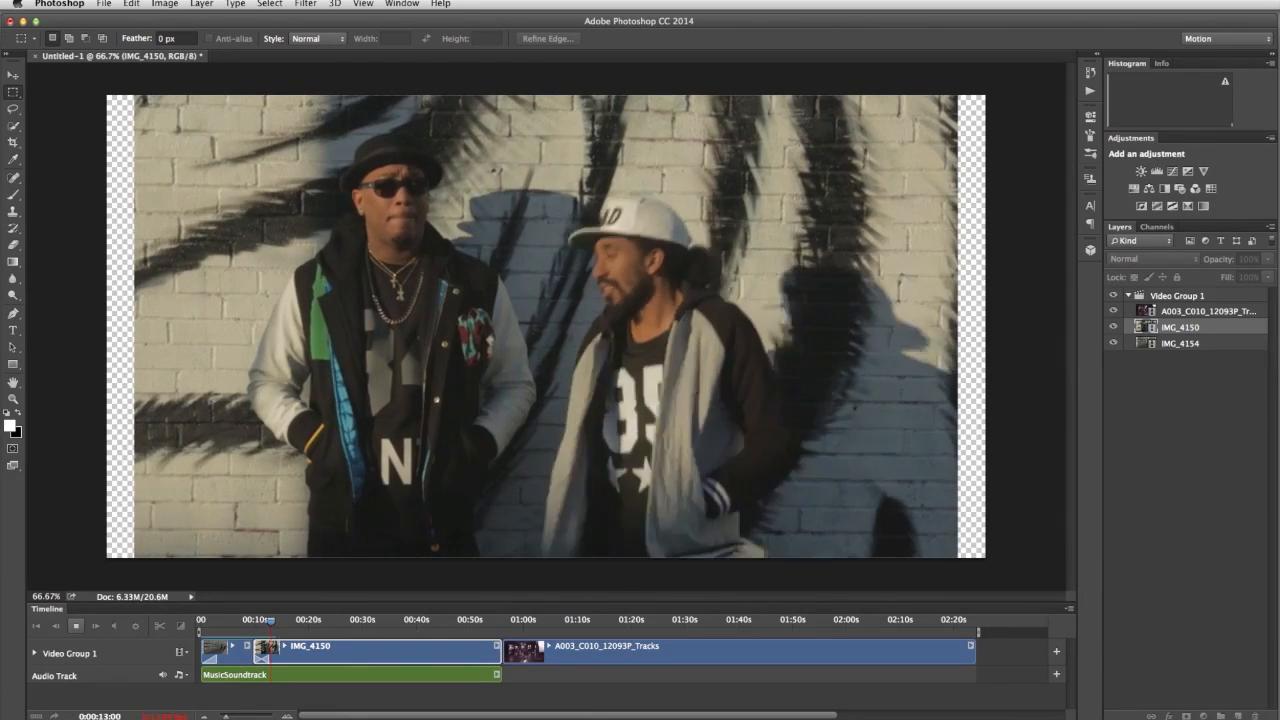
pyautogui.press('space')
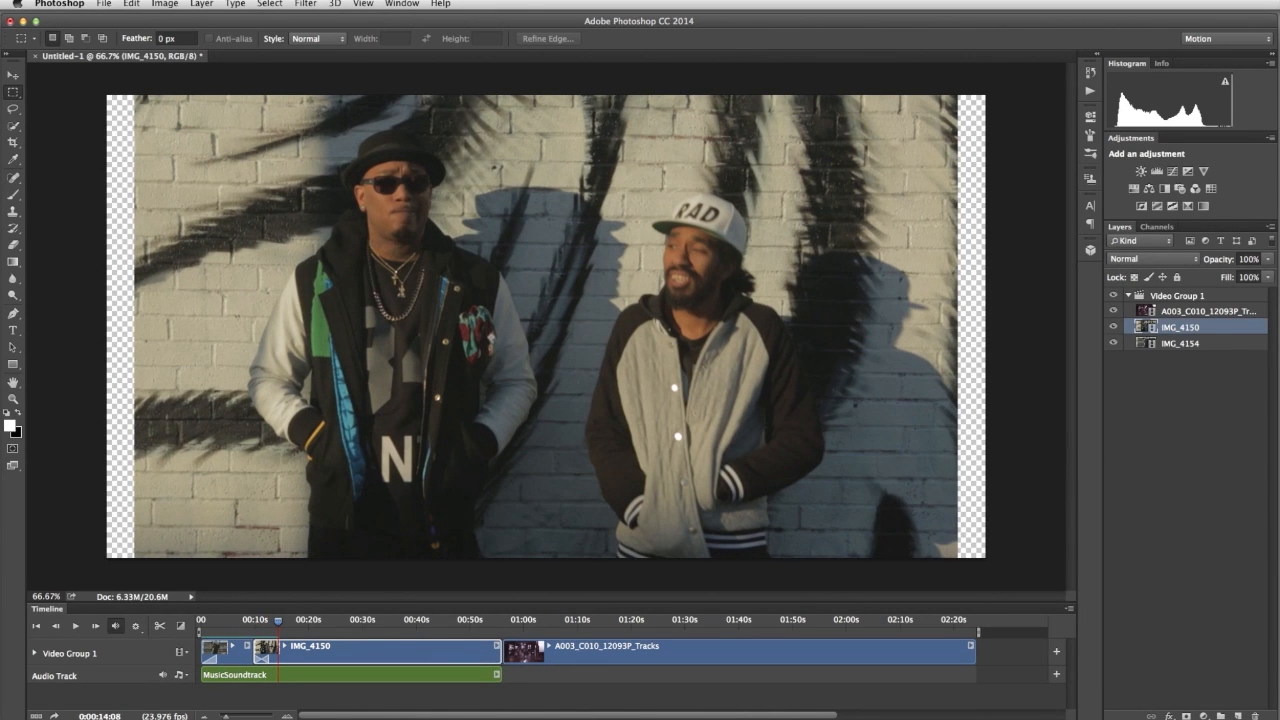
# Review the audio volume, fade and mute settings of the IMG_4150 clip.
pyautogui.rightClick(372, 656)
pyautogui.click(405, 561)
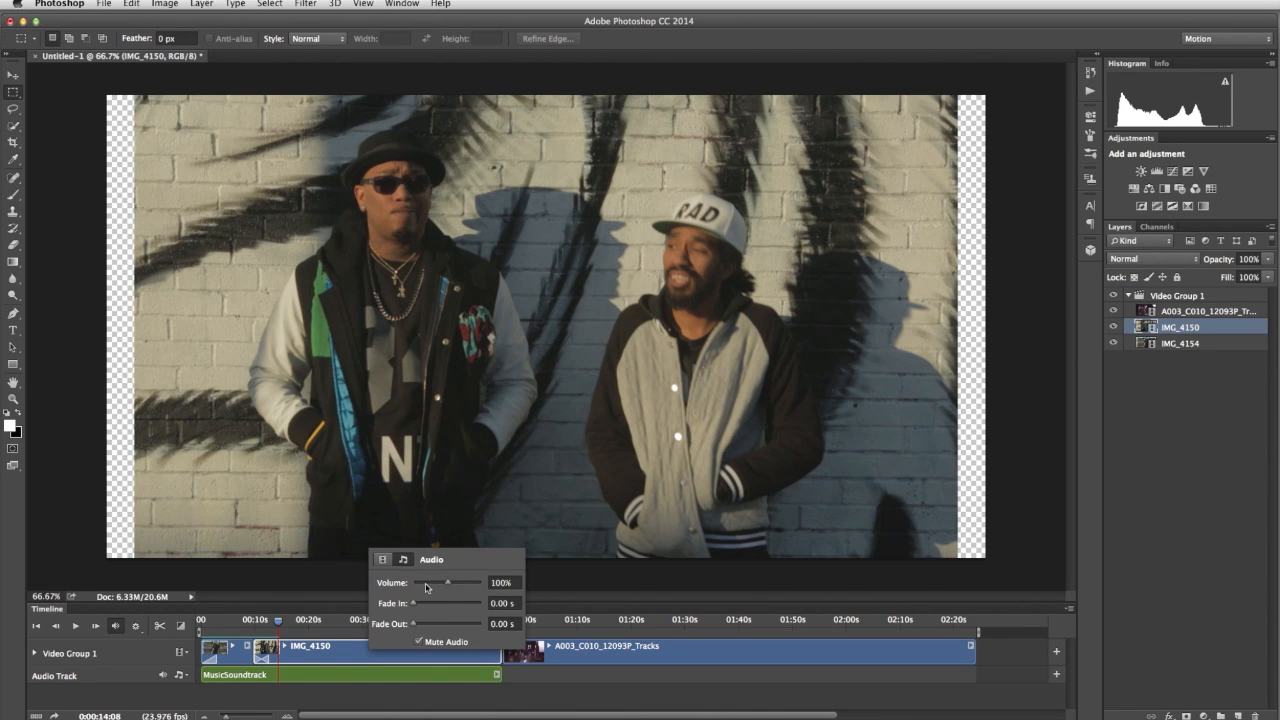
pyautogui.click(411, 717)
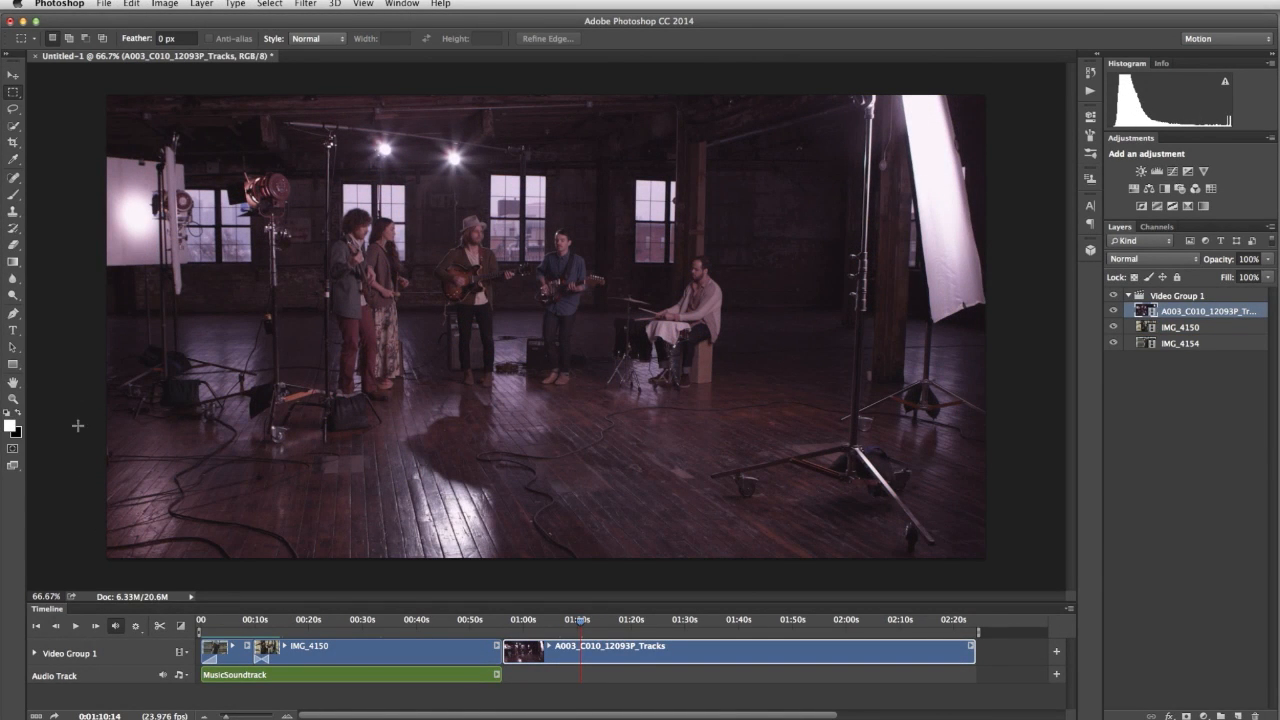
# Add a white Sabon Bold text layer reading "Live Music" with the Type tool.
pyautogui.click(13, 330)
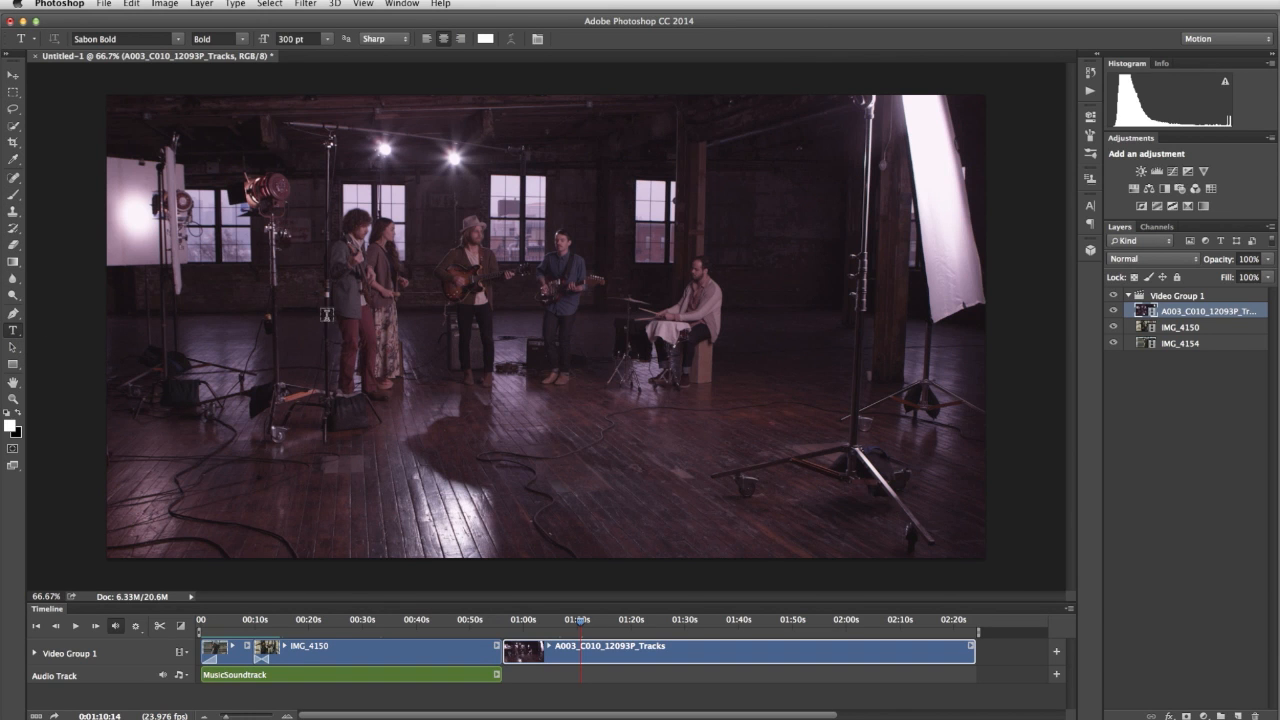
pyautogui.click(419, 301)
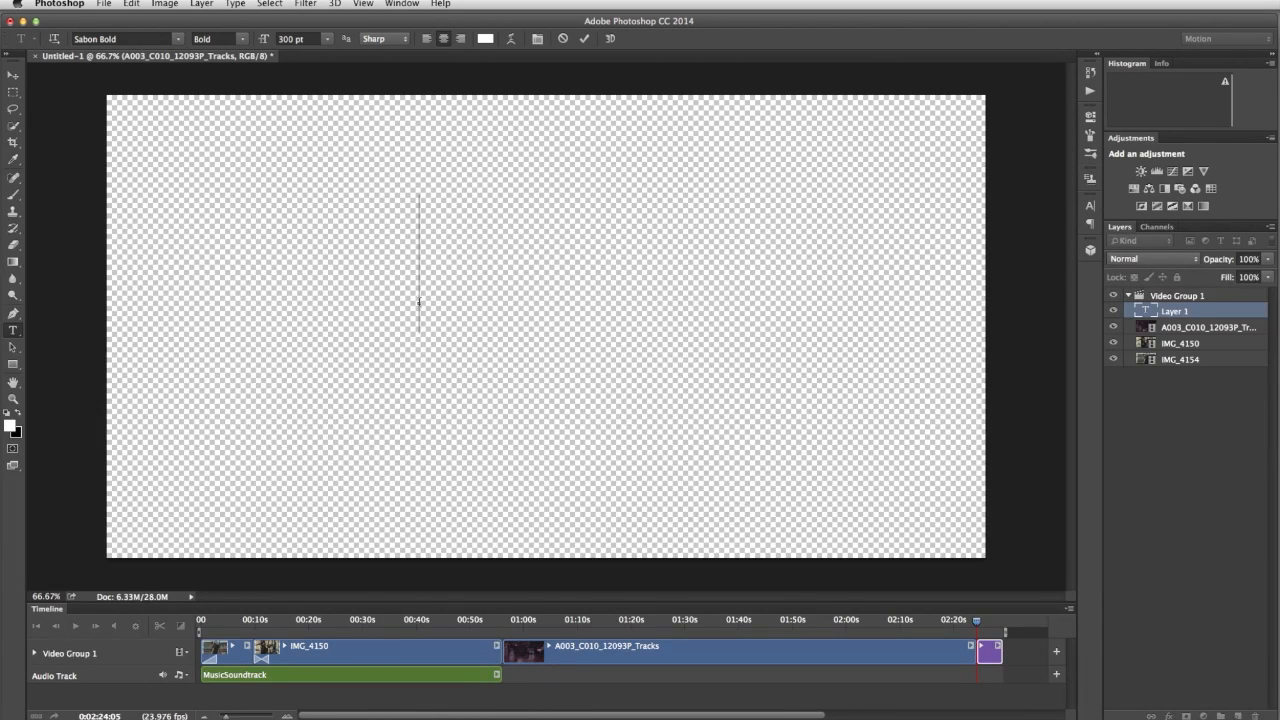
pyautogui.write('Live Music')
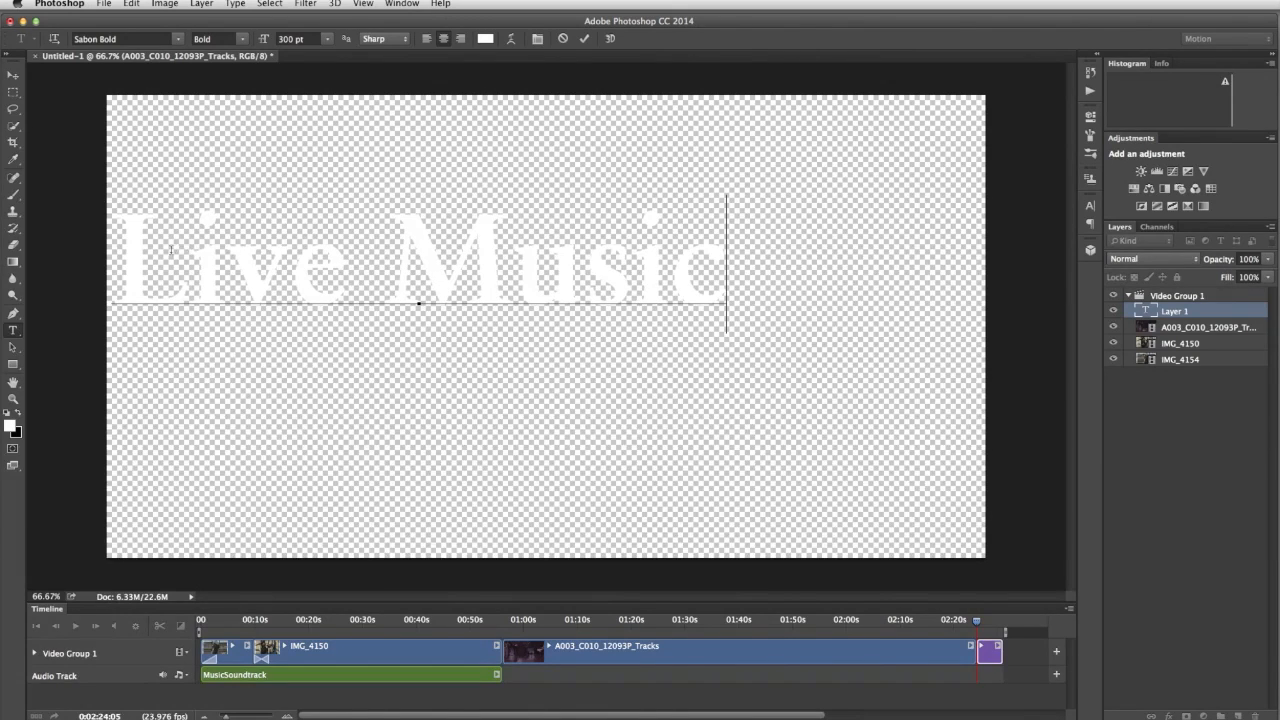
# Set the font size of the Live Music text to 150 pt and commit the text edit.
pyautogui.moveTo(134, 249); pyautogui.dragTo(716, 249)
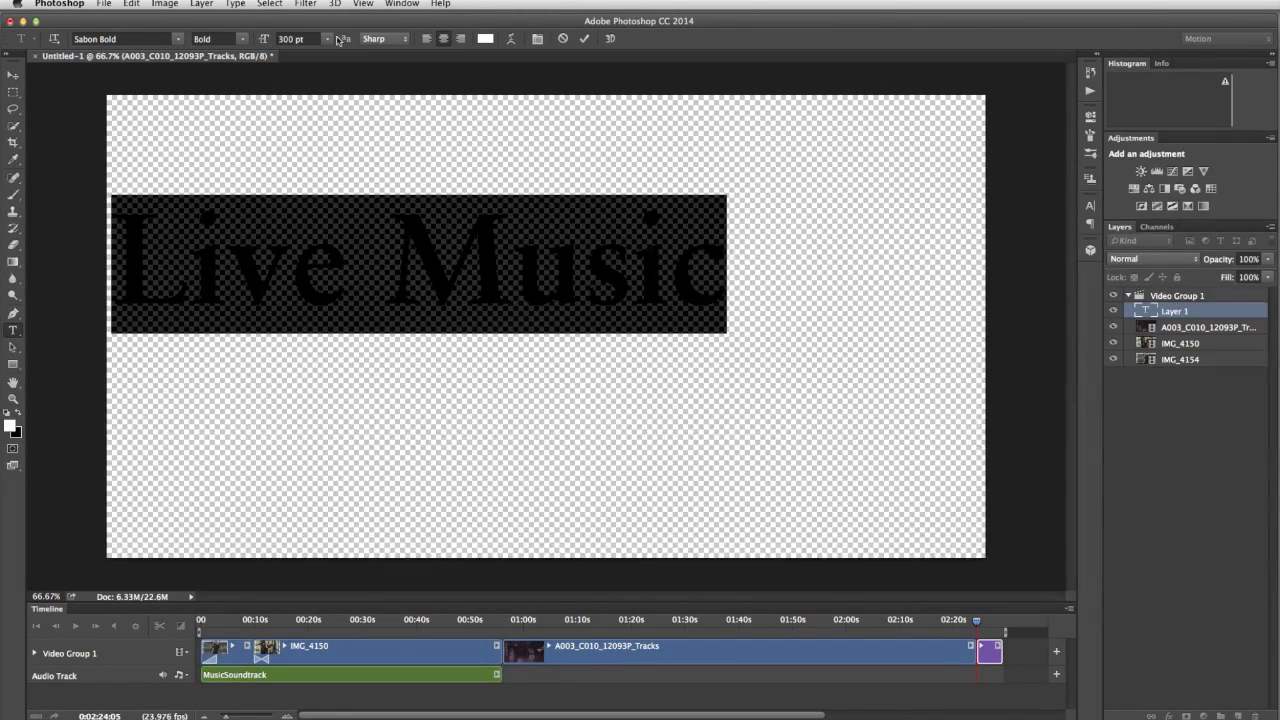
pyautogui.click(296, 39)
pyautogui.write('150')
pyautogui.press('Return')
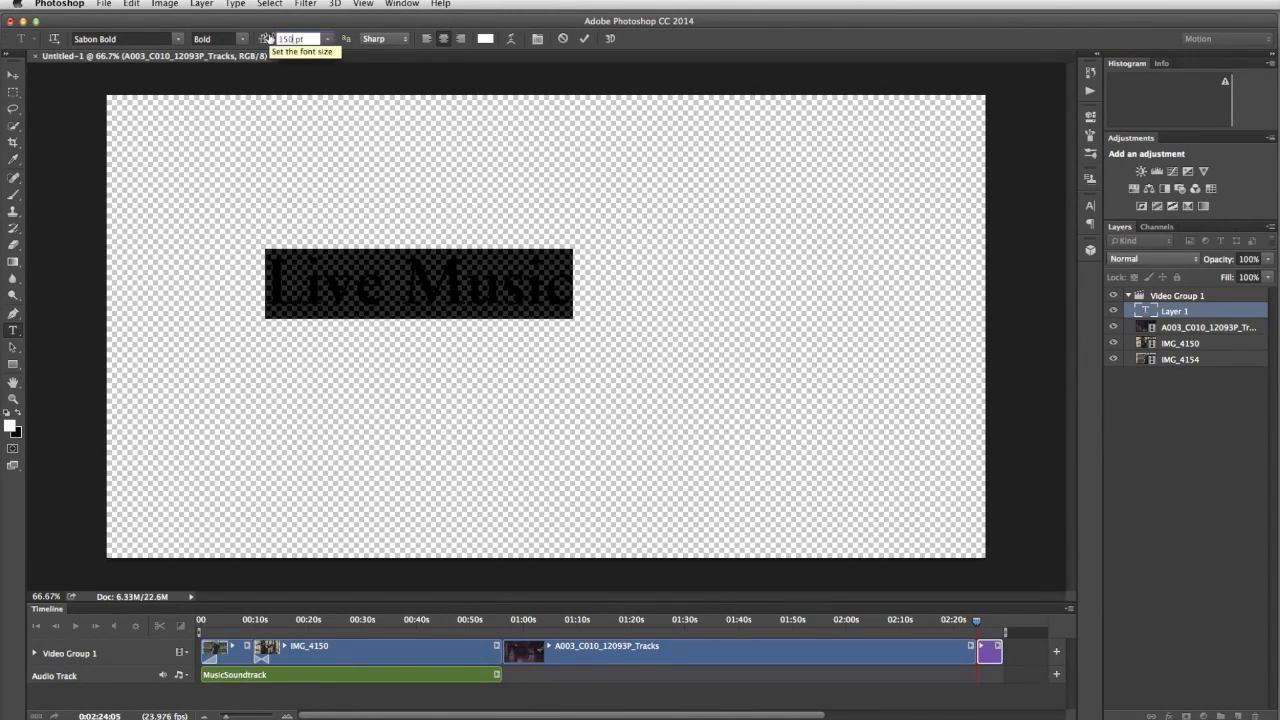
pyautogui.click(586, 39)
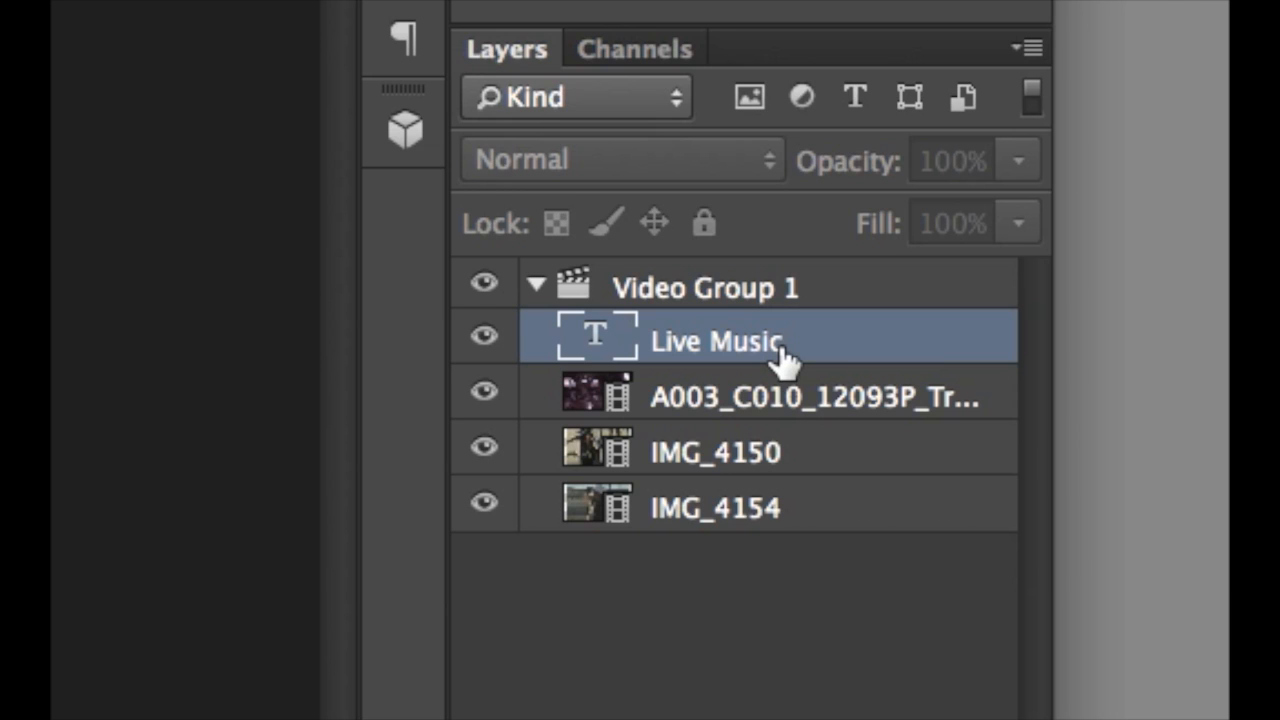
# Move the Live Music layer above Video Group 1 and position its clip and text over the early part of the A003_C010_12093P_Tracks clip.
pyautogui.moveTo(783, 360); pyautogui.dragTo(794, 262)
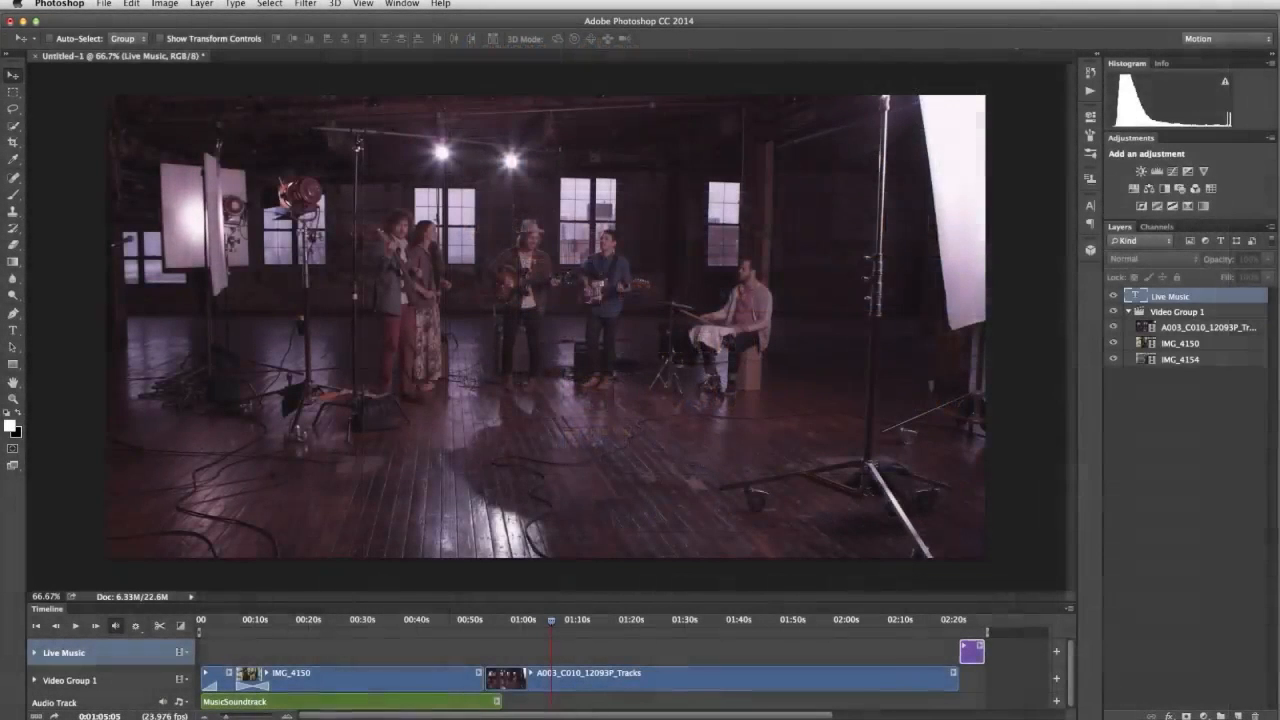
pyautogui.moveTo(975, 657); pyautogui.dragTo(546, 650)
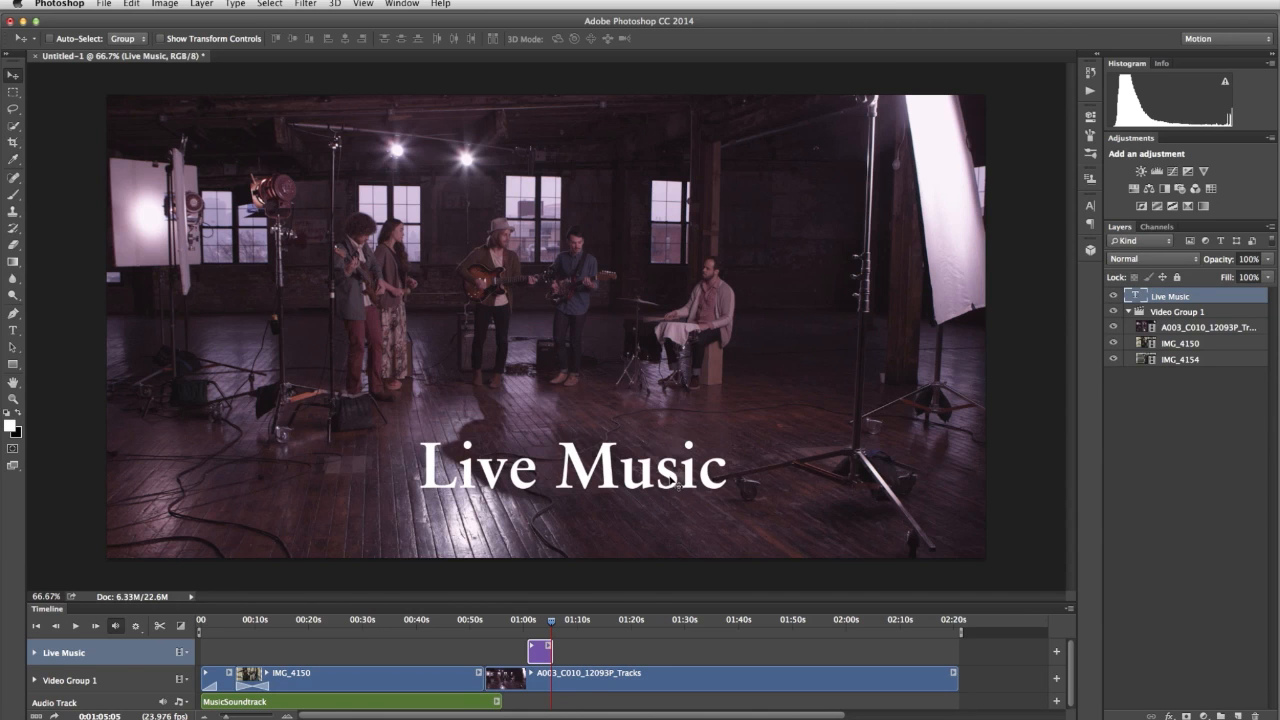
pyautogui.moveTo(677, 484)
pyautogui.mouseDown()
pyautogui.moveTo(663, 472)
pyautogui.moveTo(643, 490)
pyautogui.moveTo(678, 472)
pyautogui.moveTo(653, 453)
pyautogui.moveTo(630, 468)
pyautogui.moveTo(683, 477)
pyautogui.moveTo(665, 460)
pyautogui.moveTo(662, 476)
pyautogui.mouseUp()
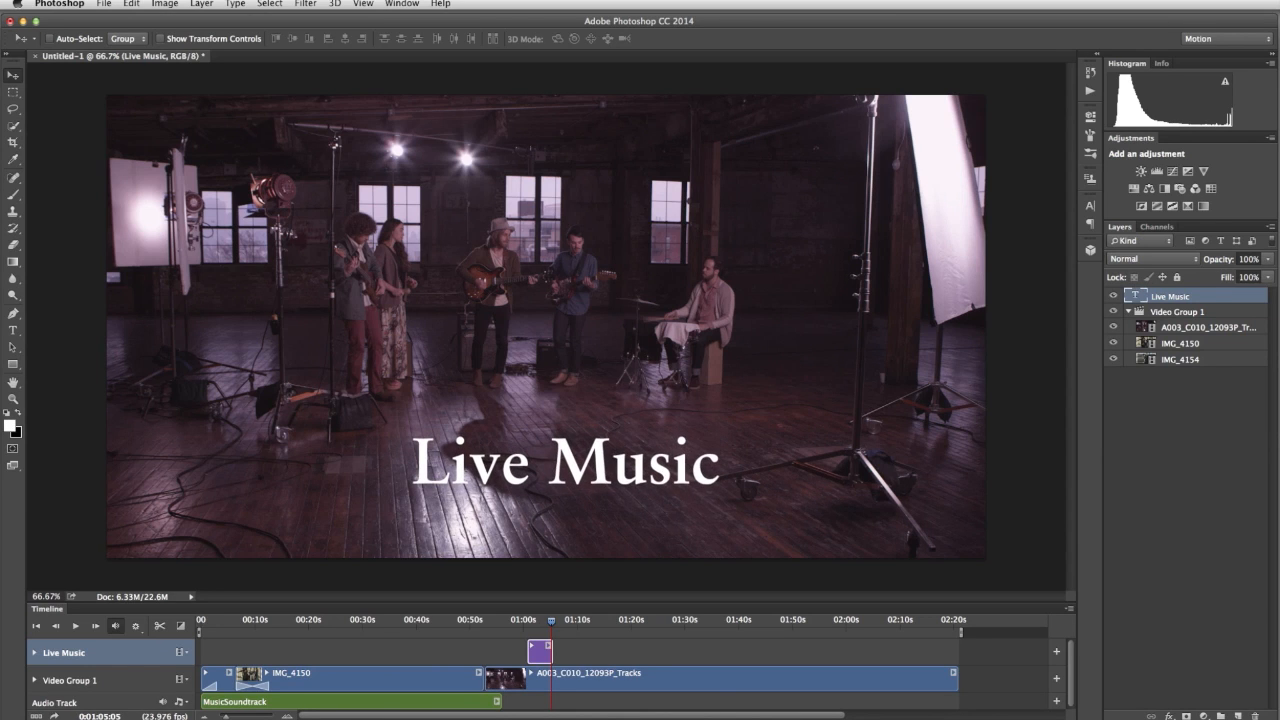
# Apply a 3 s Fade to the start and end of the Live Music title clip.
pyautogui.click(182, 627)
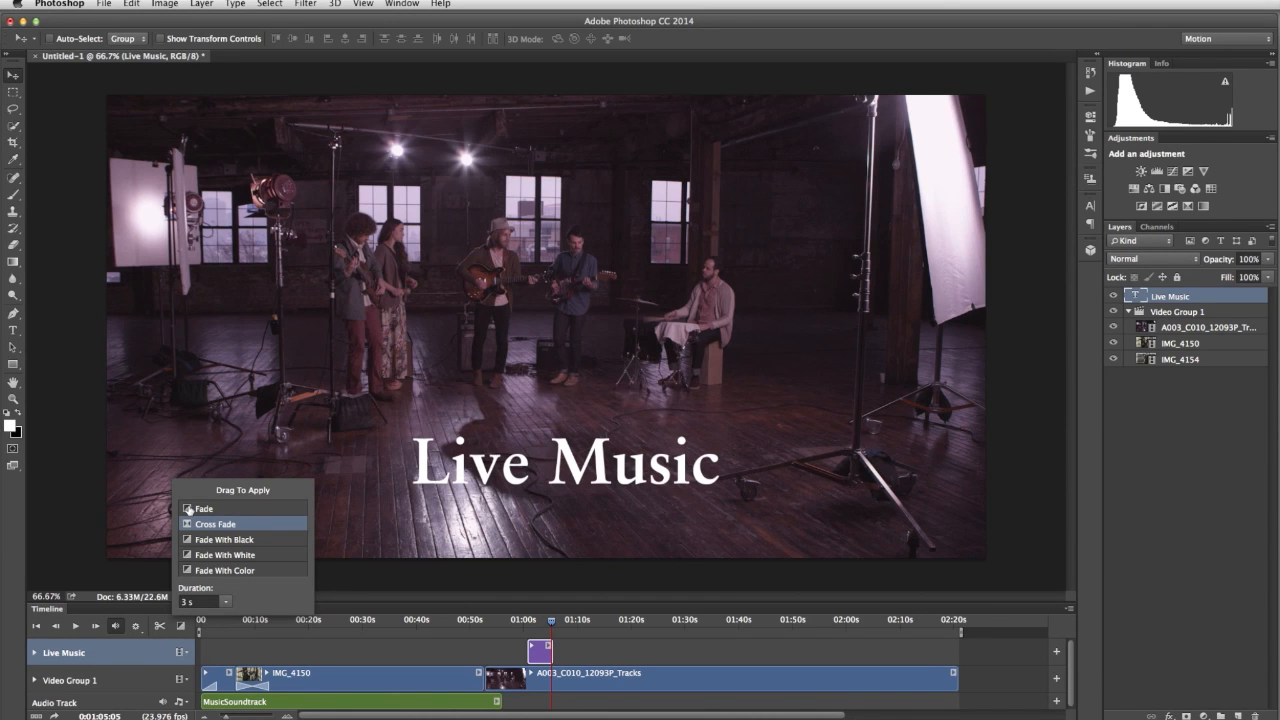
pyautogui.moveTo(189, 510); pyautogui.dragTo(532, 651)
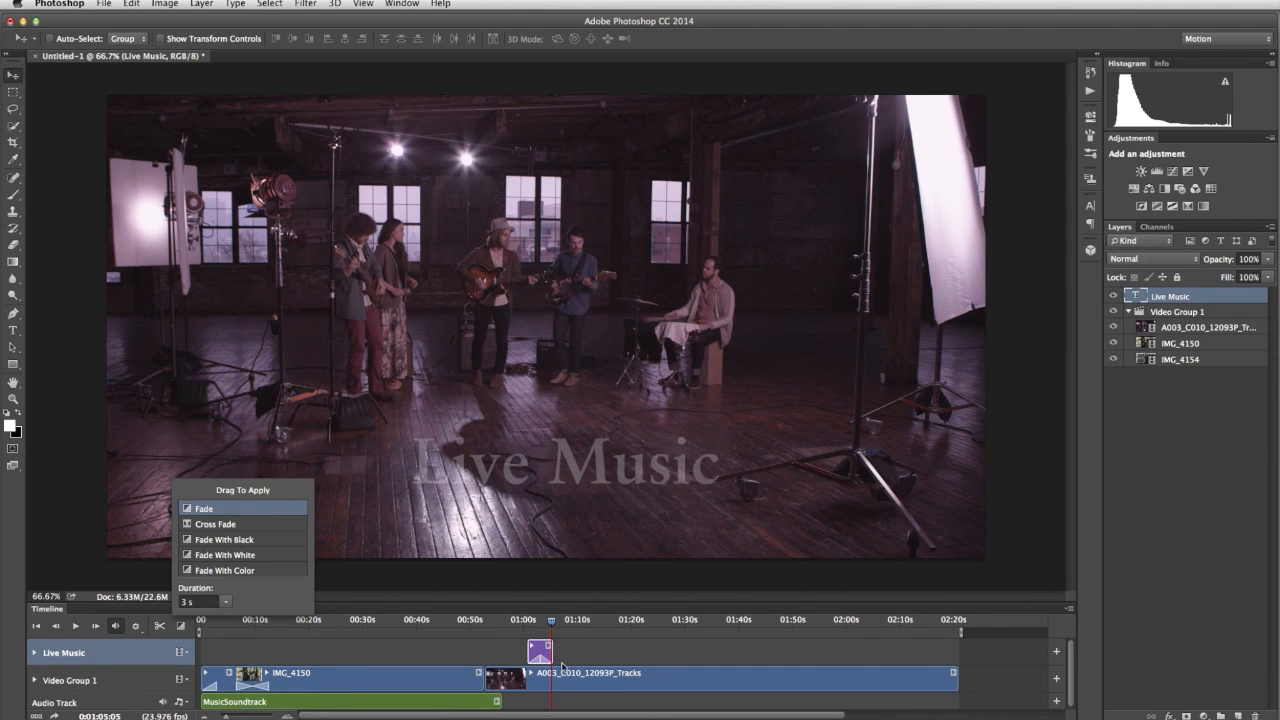
# Extend the start of the Live Music clip to about 00:58 and play back the title's fades.
pyautogui.moveTo(553, 657); pyautogui.dragTo(497, 626)
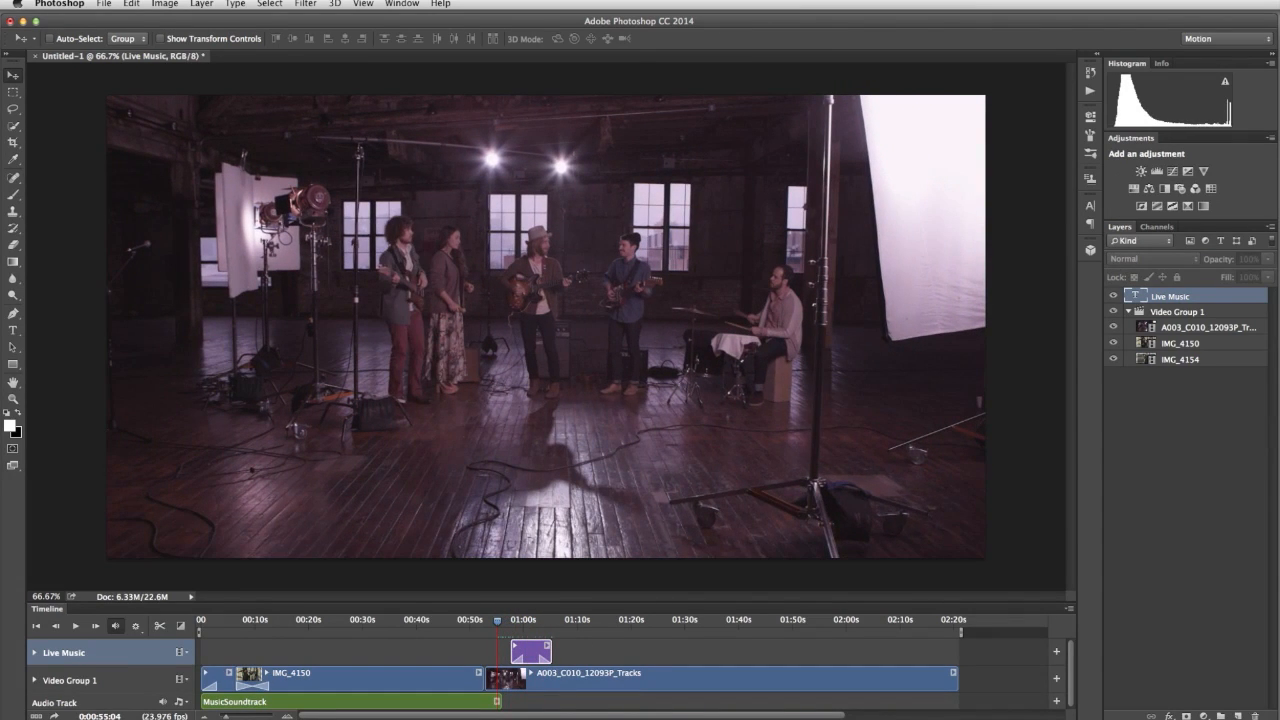
pyautogui.click(75, 626)
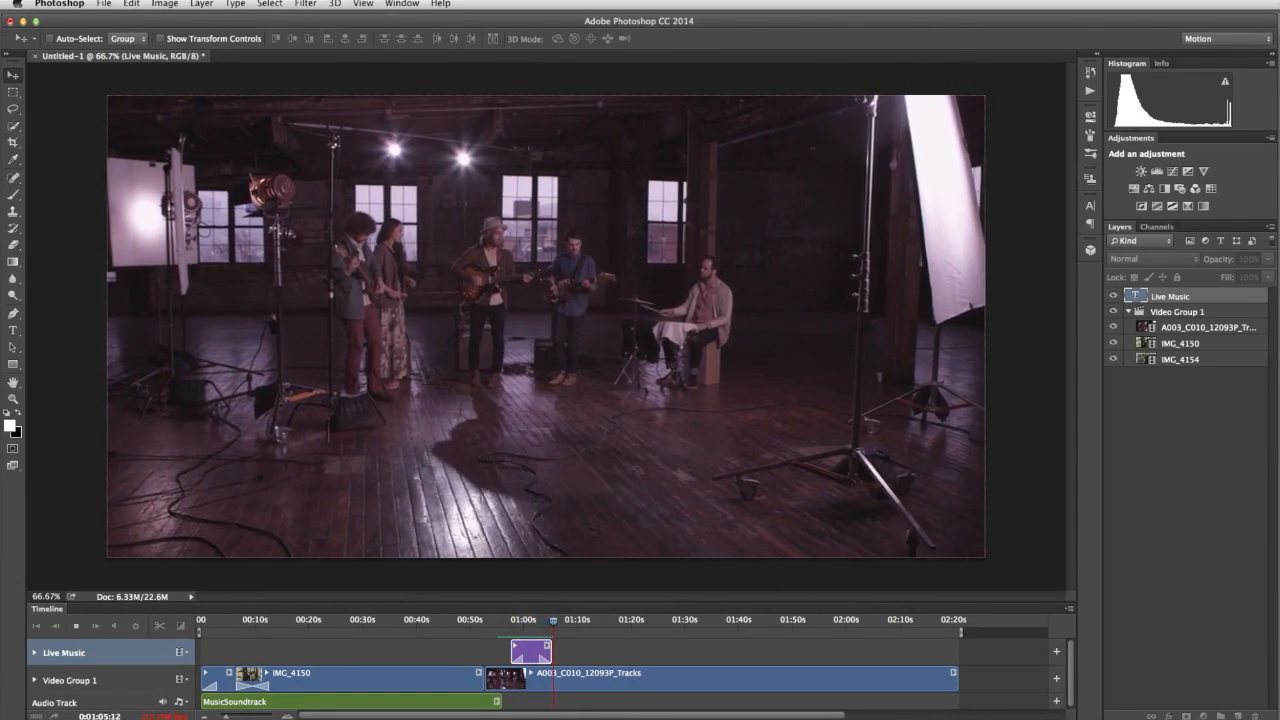
pyautogui.click(78, 627)
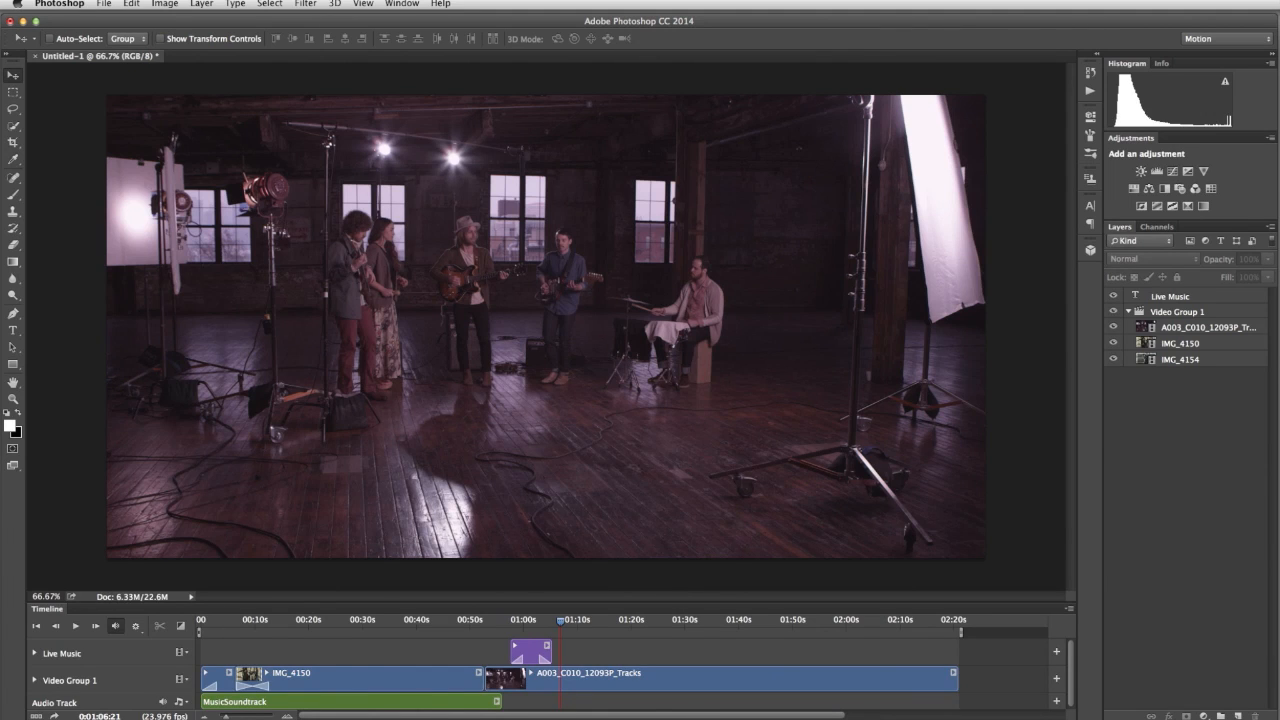
# Try a Black & White adjustment on the A003_C010_12093P_Tracks clip and undo it.
pyautogui.click(880, 684)
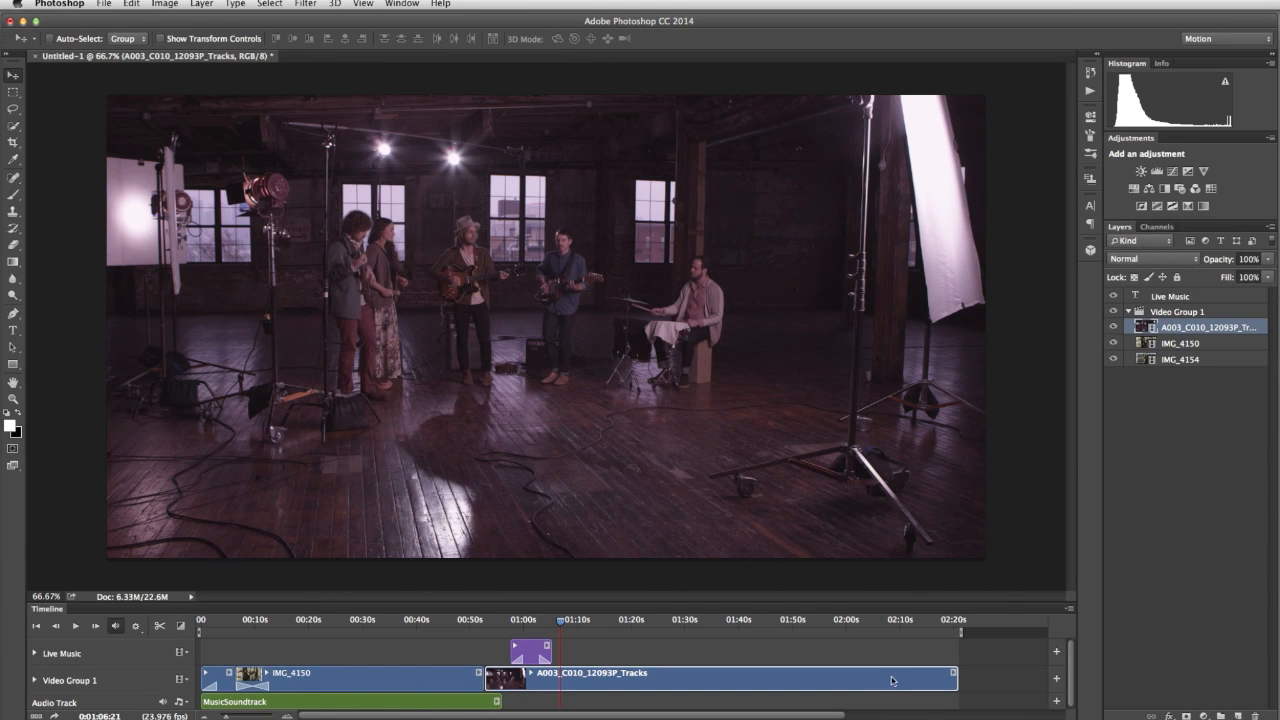
pyautogui.click(1166, 190)
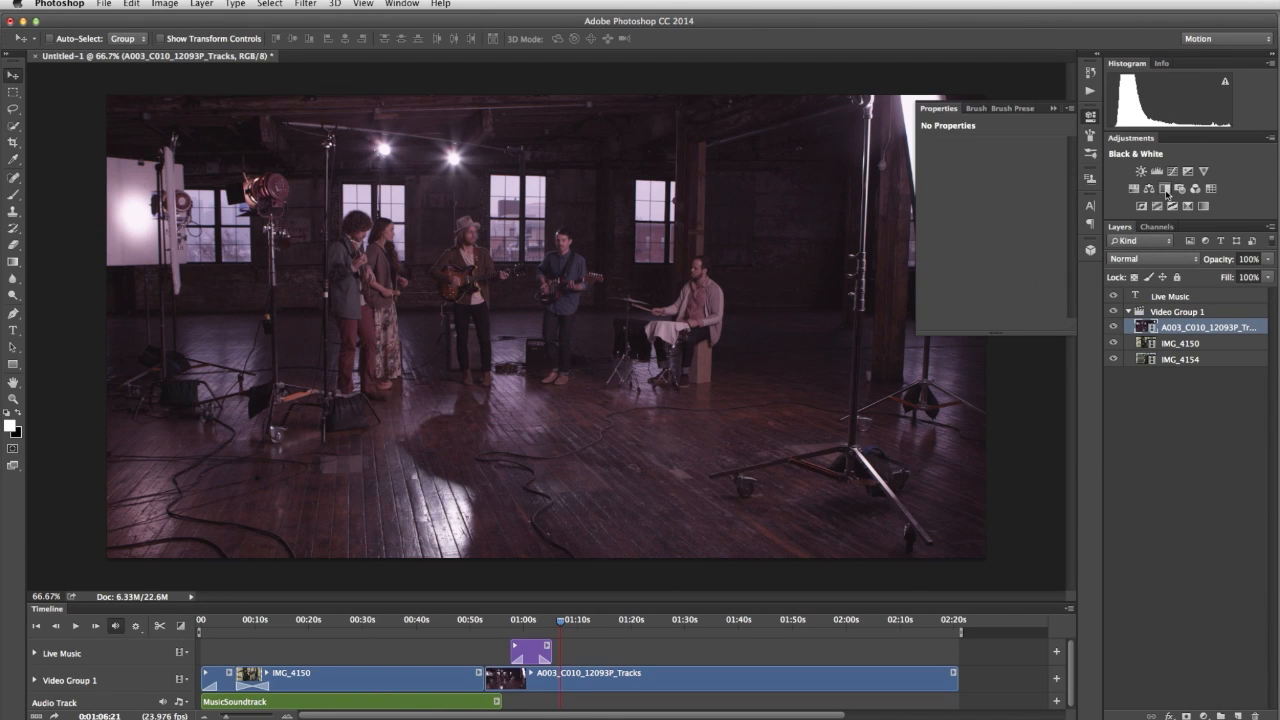
pyautogui.click(1090, 116)
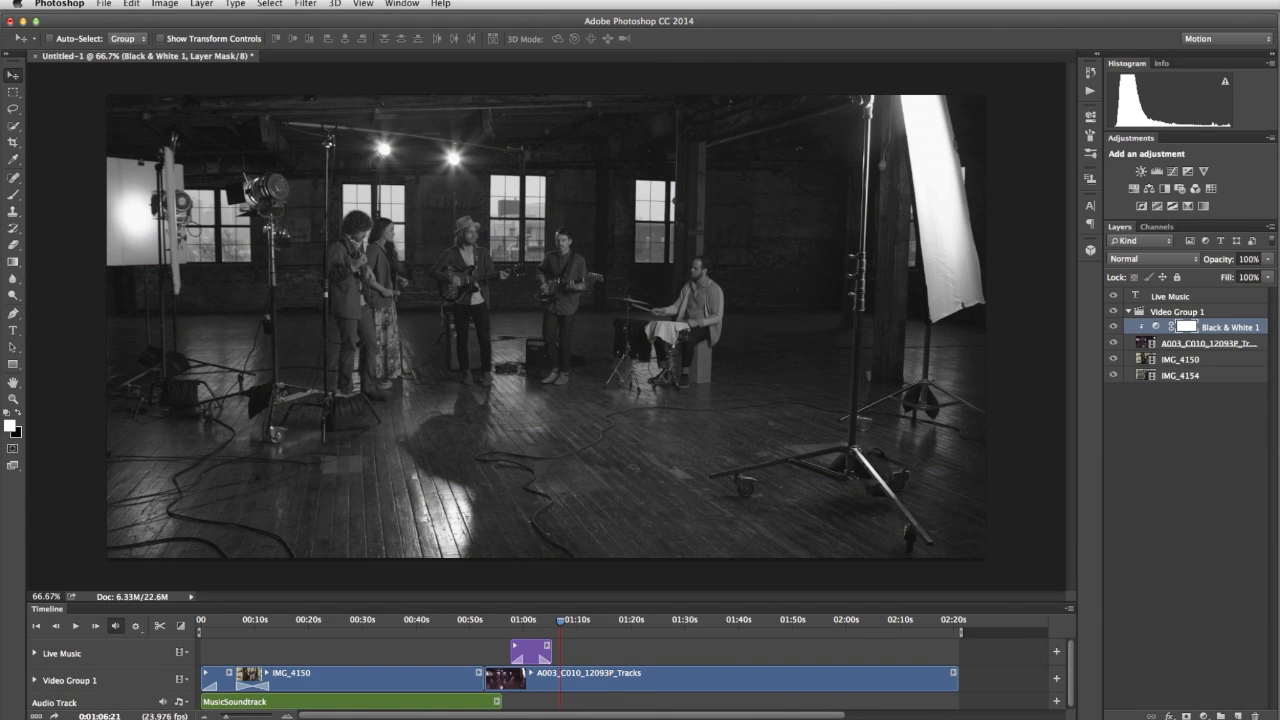
pyautogui.press('super+z')
# Try a Levels adjustment on the A003_C010_12093P_Tracks clip and delete the adjustment layer.
pyautogui.click(1156, 171)
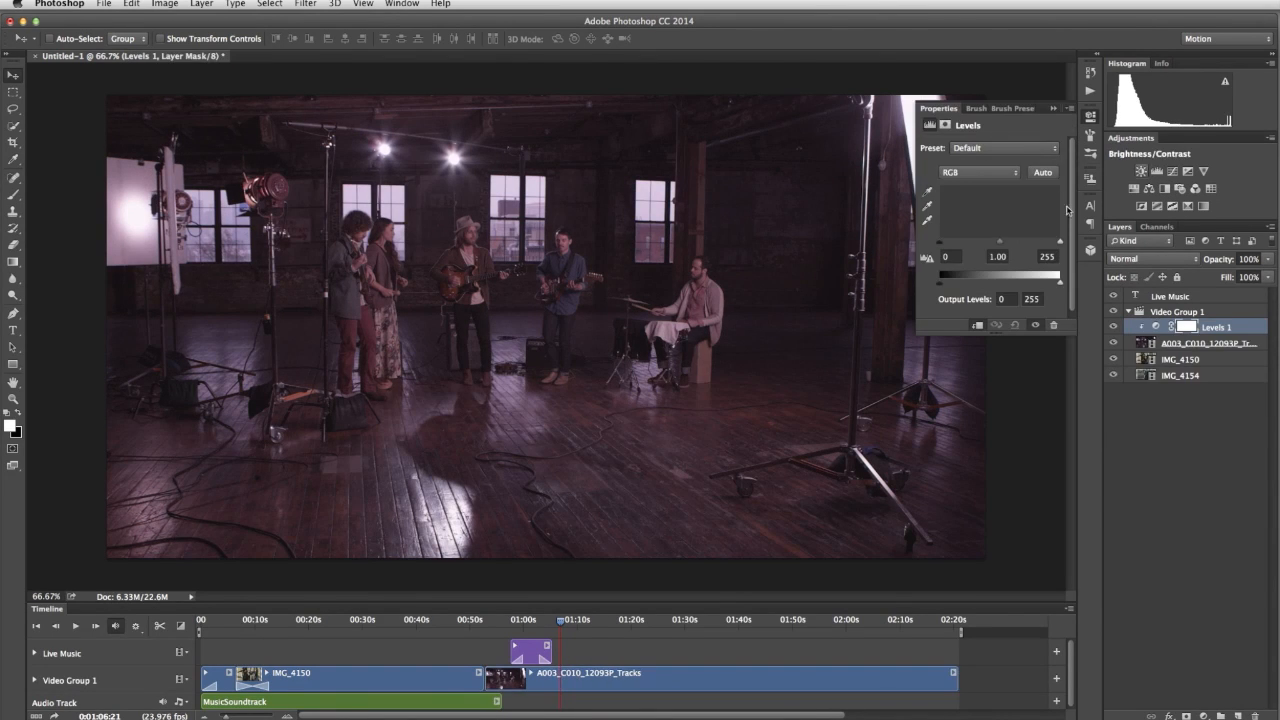
pyautogui.moveTo(1001, 243); pyautogui.dragTo(1000, 246)
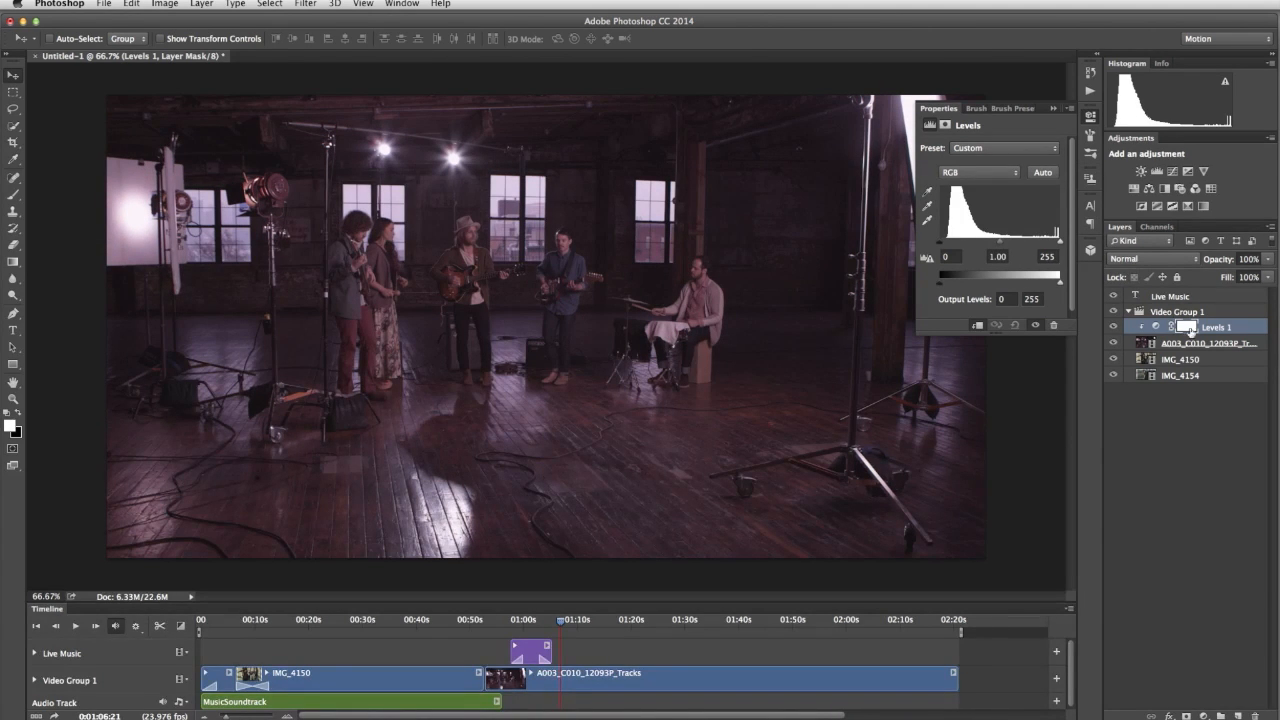
pyautogui.press('Delete')
# Try a Channel Mixer adjustment with Red +88 and Blue -37 in the Red output channel, and delete it.
pyautogui.click(1195, 189)
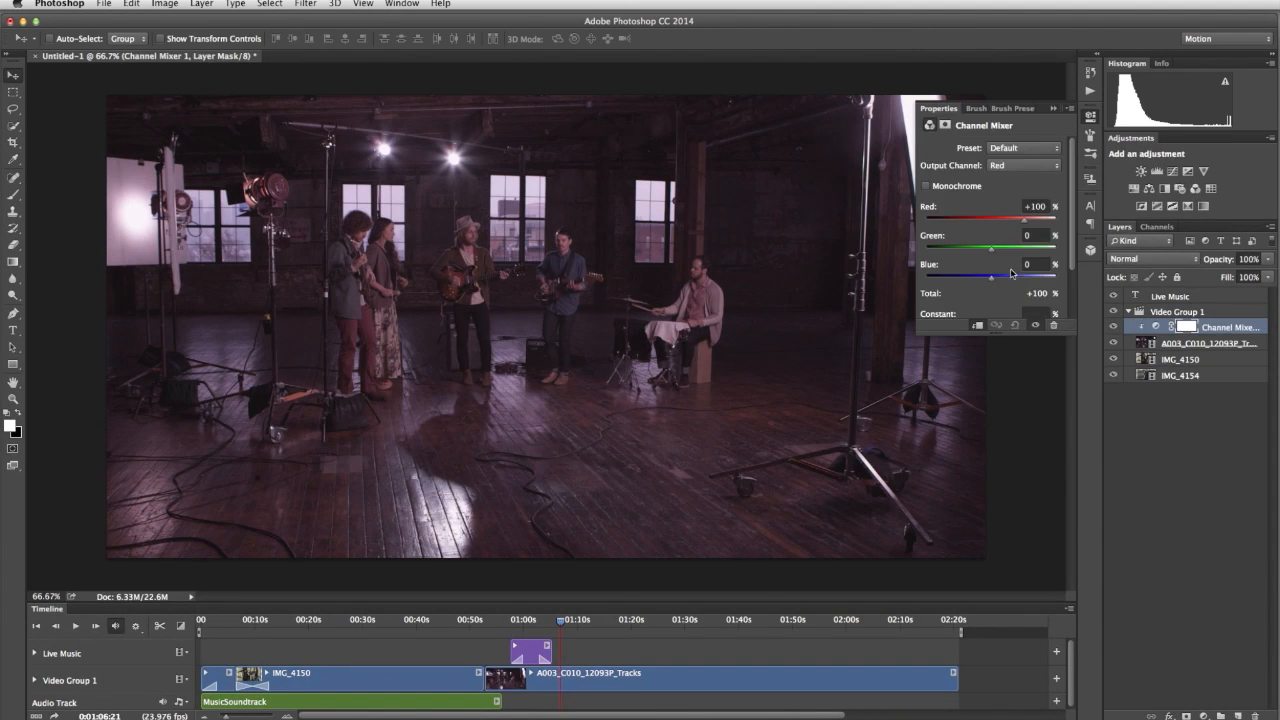
pyautogui.moveTo(1041, 221)
pyautogui.mouseDown()
pyautogui.moveTo(983, 233)
pyautogui.moveTo(1020, 230)
pyautogui.mouseUp()
pyautogui.moveTo(991, 277)
pyautogui.mouseDown()
pyautogui.moveTo(1006, 282)
pyautogui.moveTo(980, 283)
pyautogui.mouseUp()
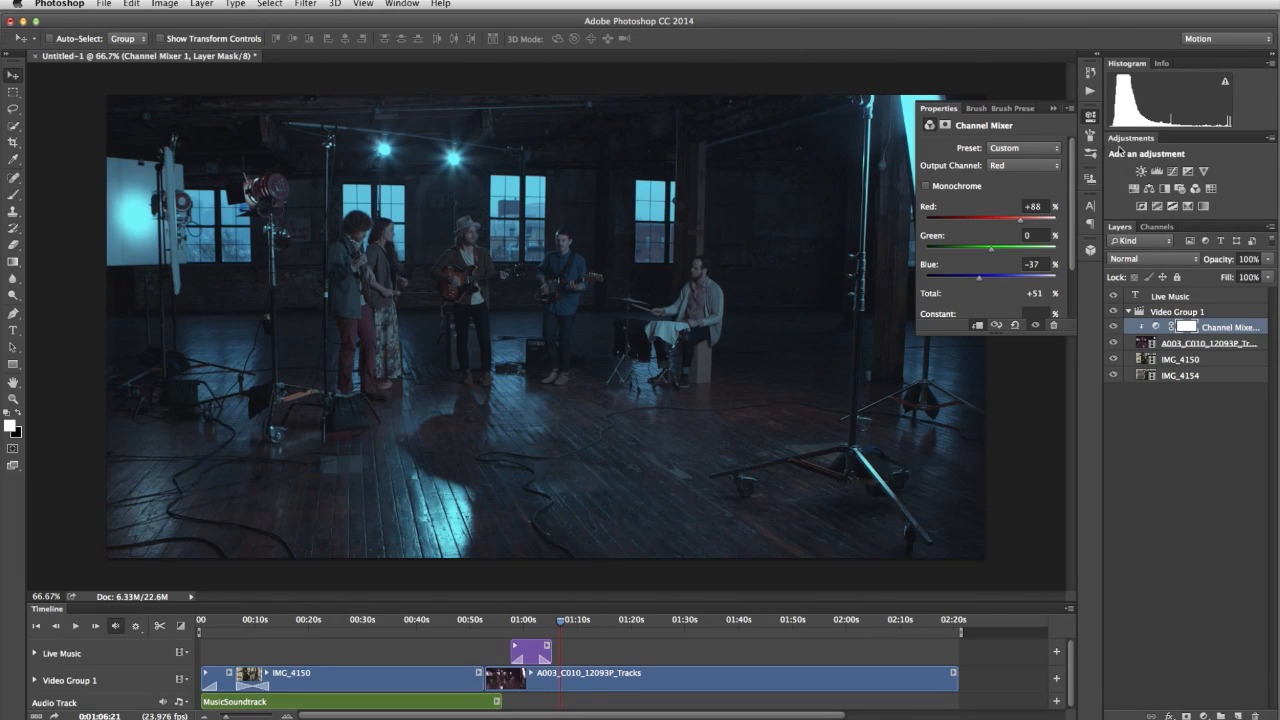
pyautogui.click(1091, 117)
pyautogui.press('Delete')
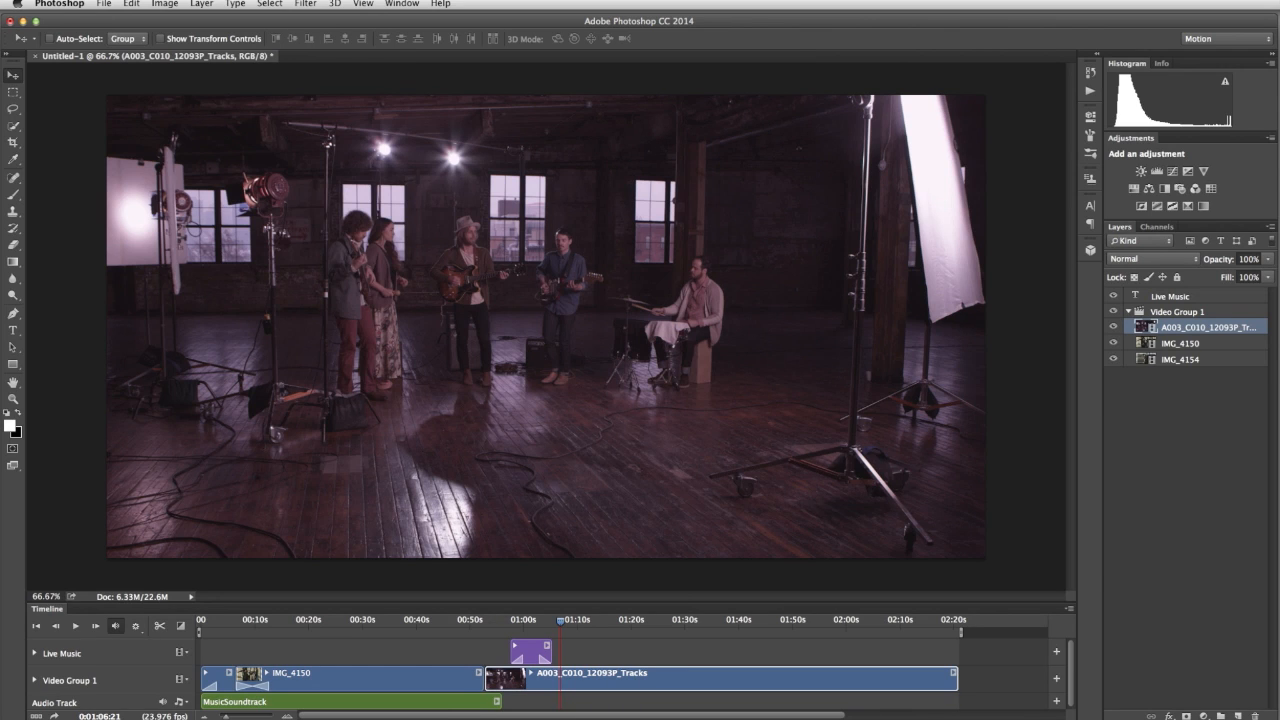
# Start a video render export named Adobe Video.mp4 with the Desktop as the destination folder.
pyautogui.click(112, 4)
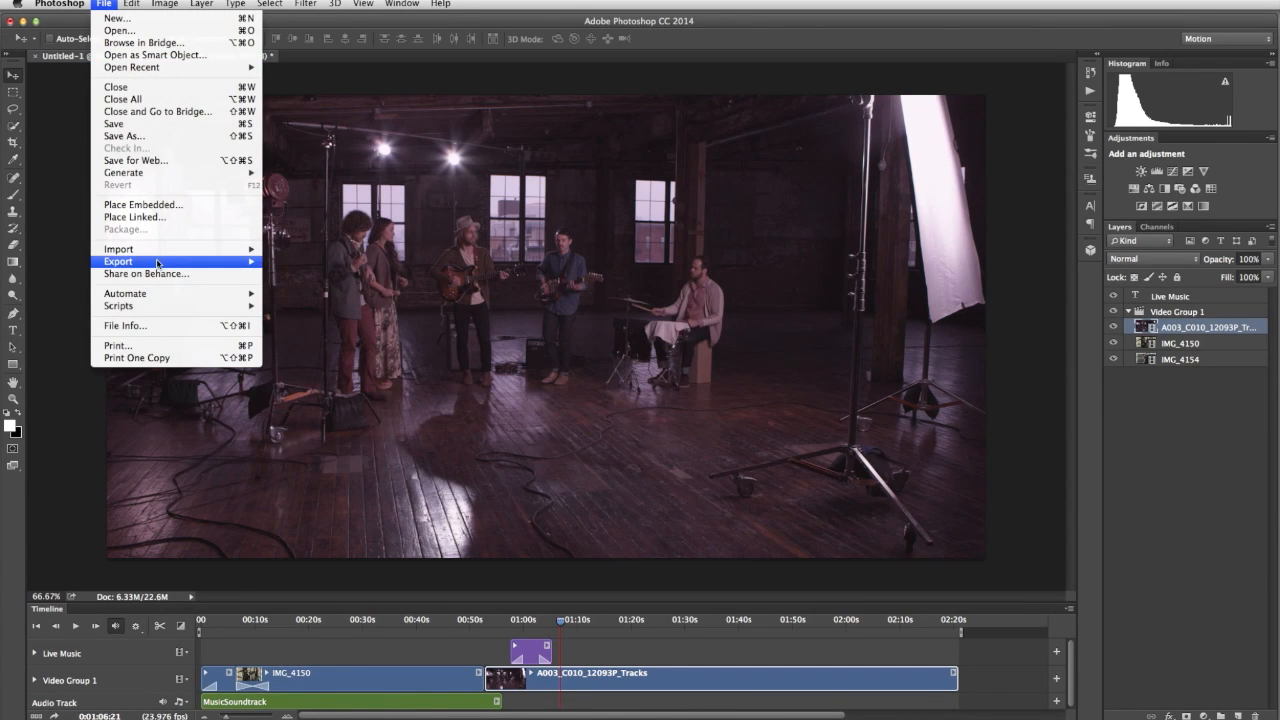
pyautogui.moveTo(157, 263)
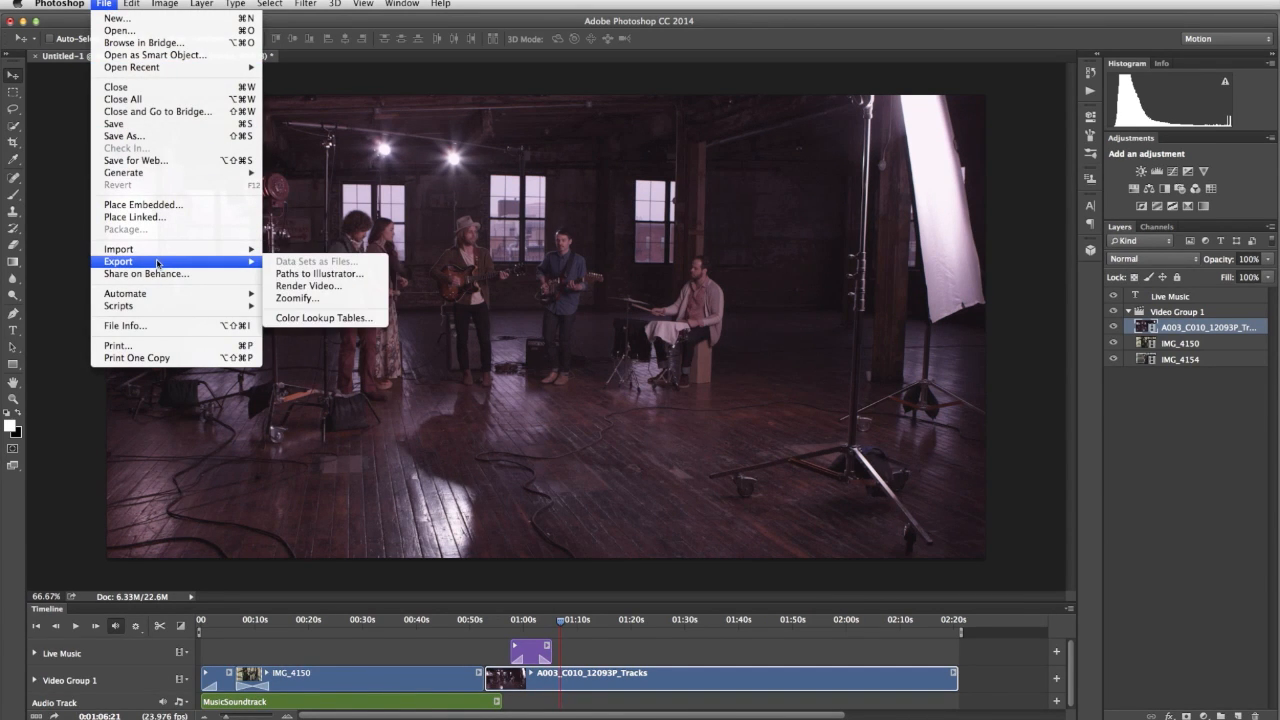
pyautogui.click(311, 286)
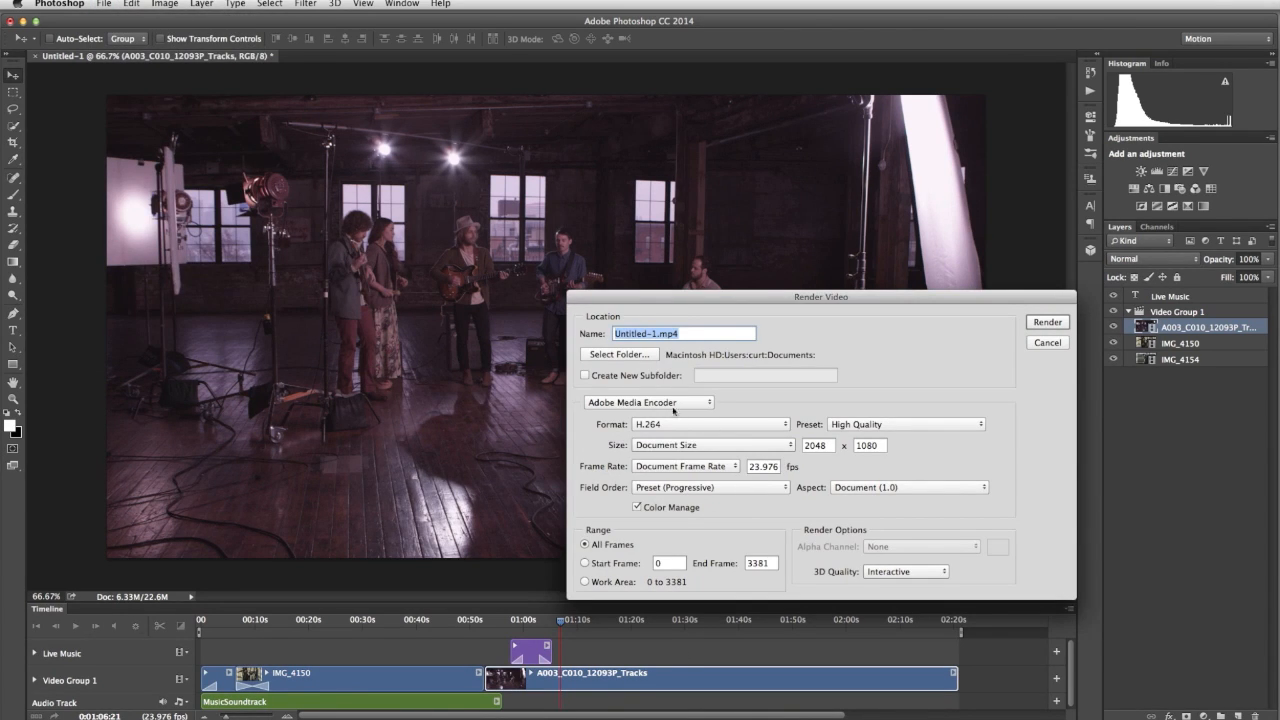
pyautogui.write('Adobe Video')
pyautogui.click(640, 355)
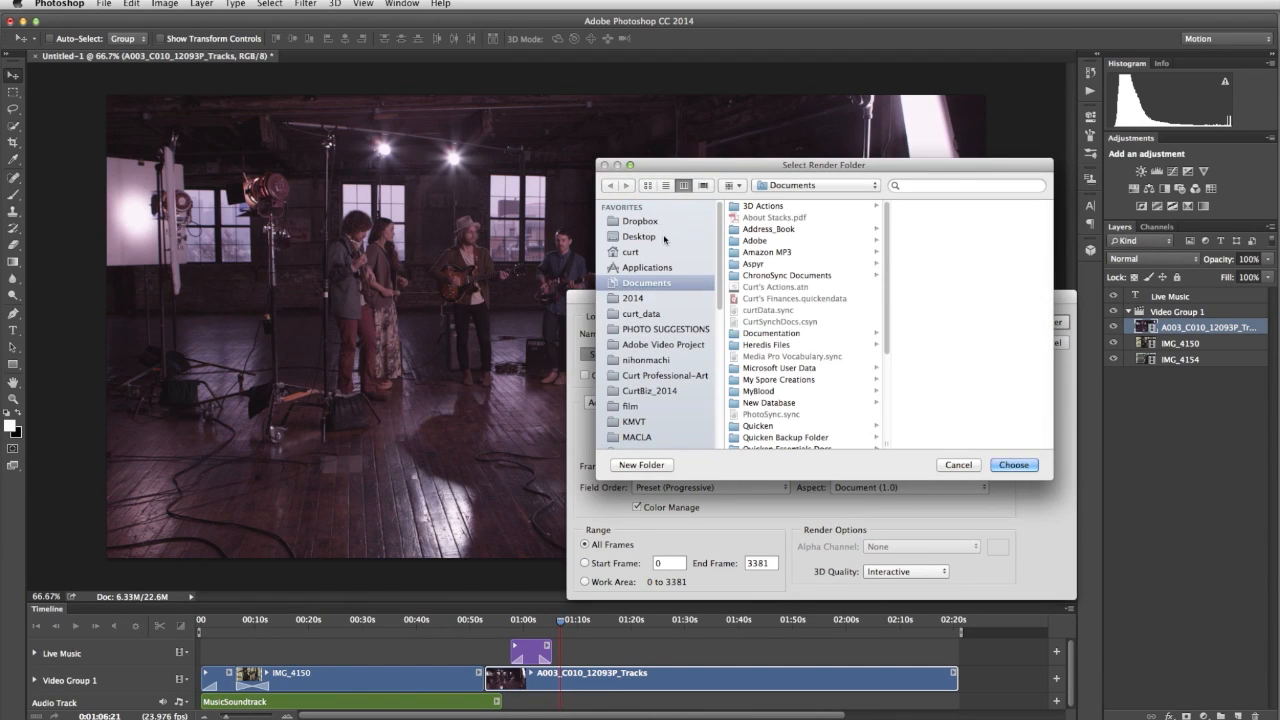
pyautogui.click(662, 238)
pyautogui.click(1013, 464)
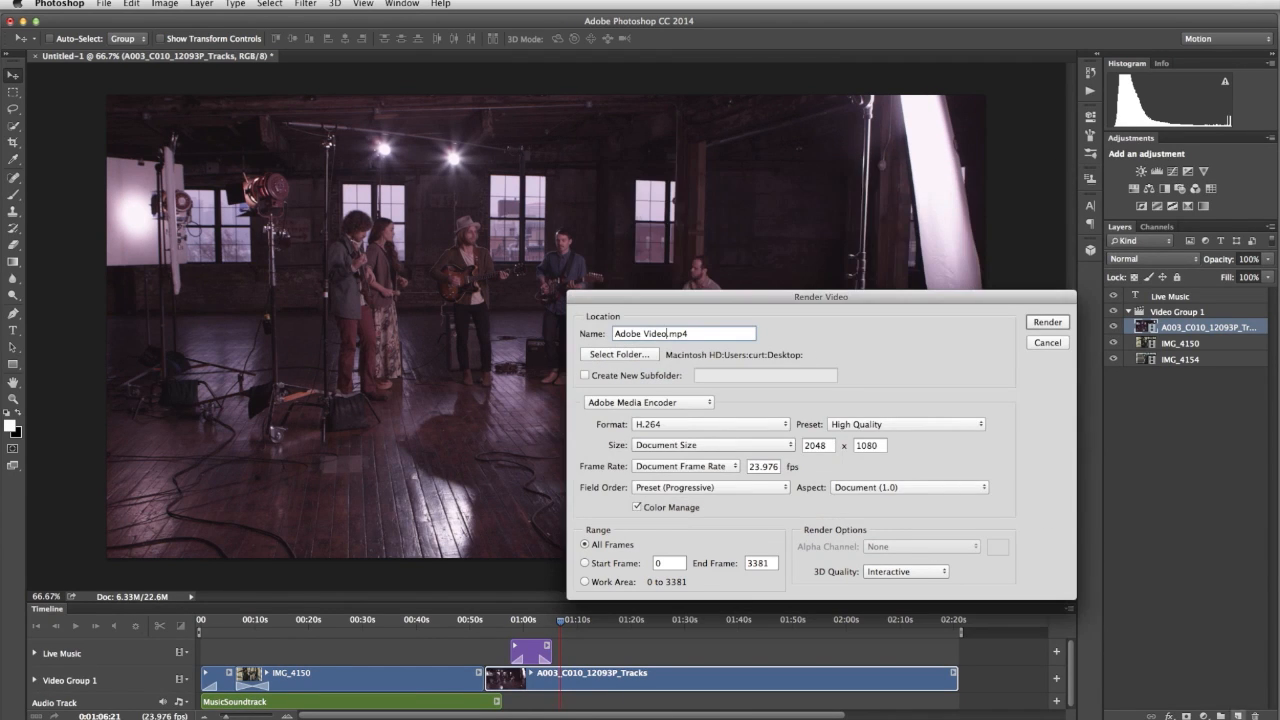
# Examine the render format and preset choices, keeping H.264 and High Quality.
pyautogui.click(730, 429)
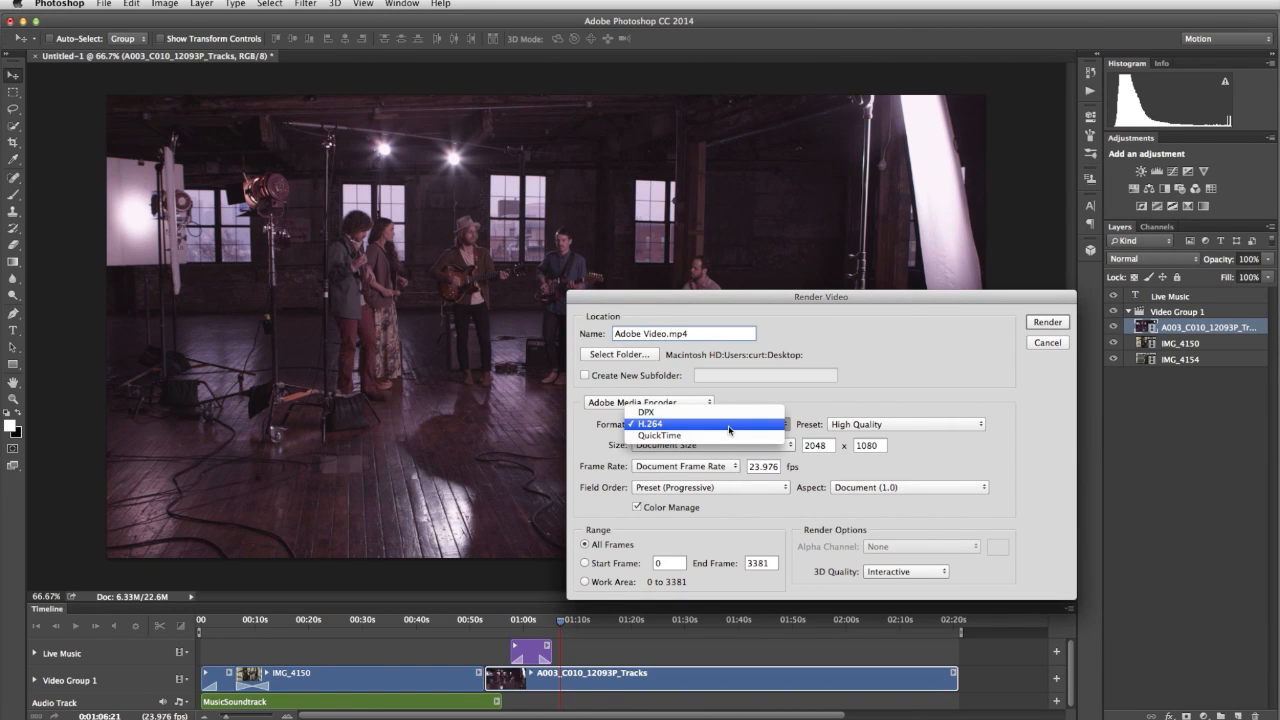
pyautogui.click(730, 428)
pyautogui.click(967, 428)
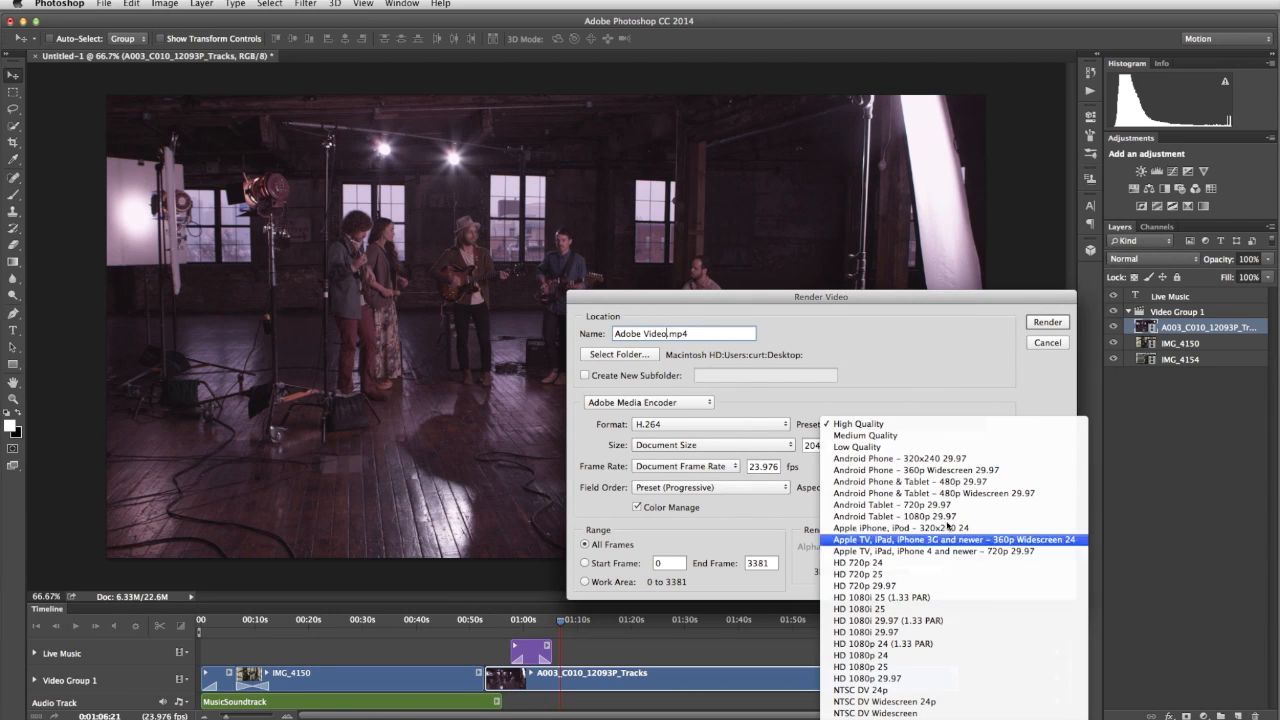
pyautogui.click(946, 403)
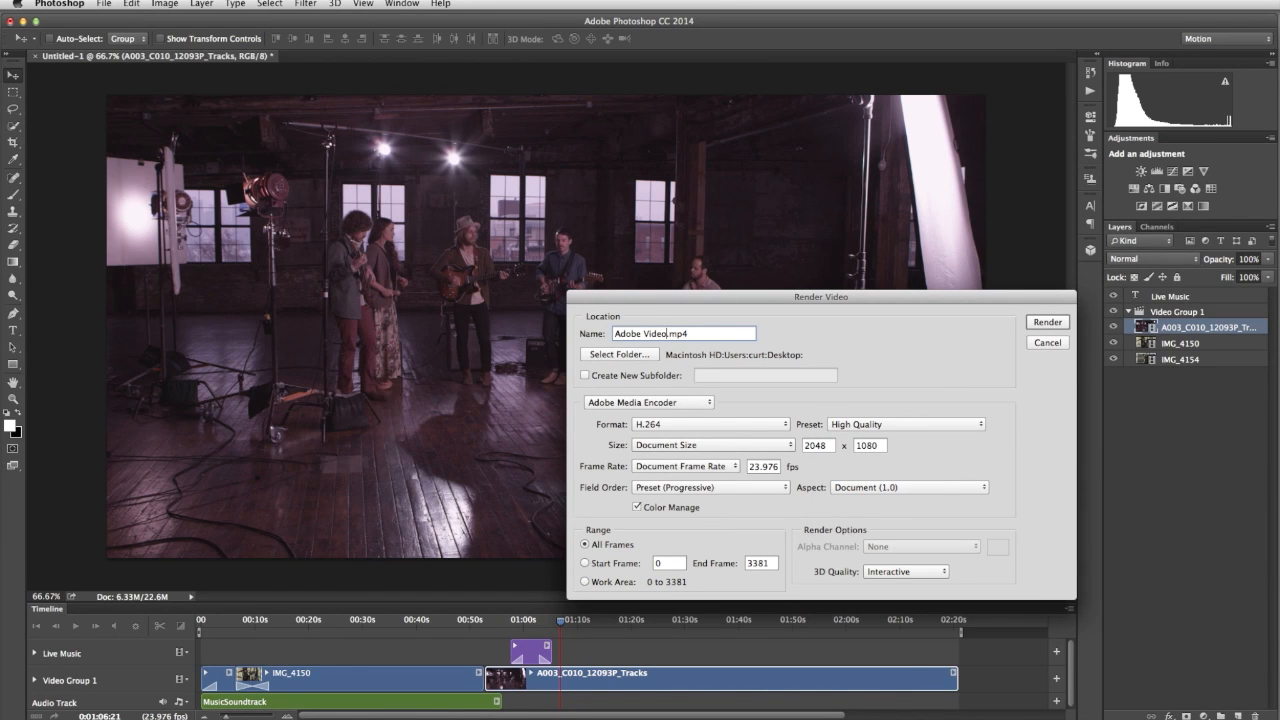